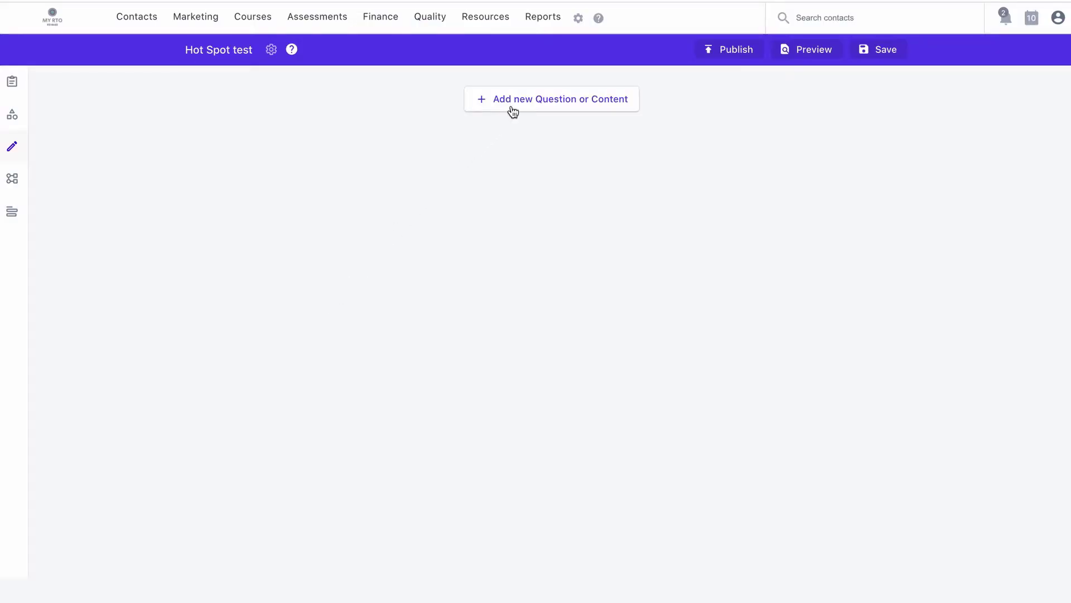
Add a Hot Spot question with the question text "Label the items below.".
left_click(512, 110)
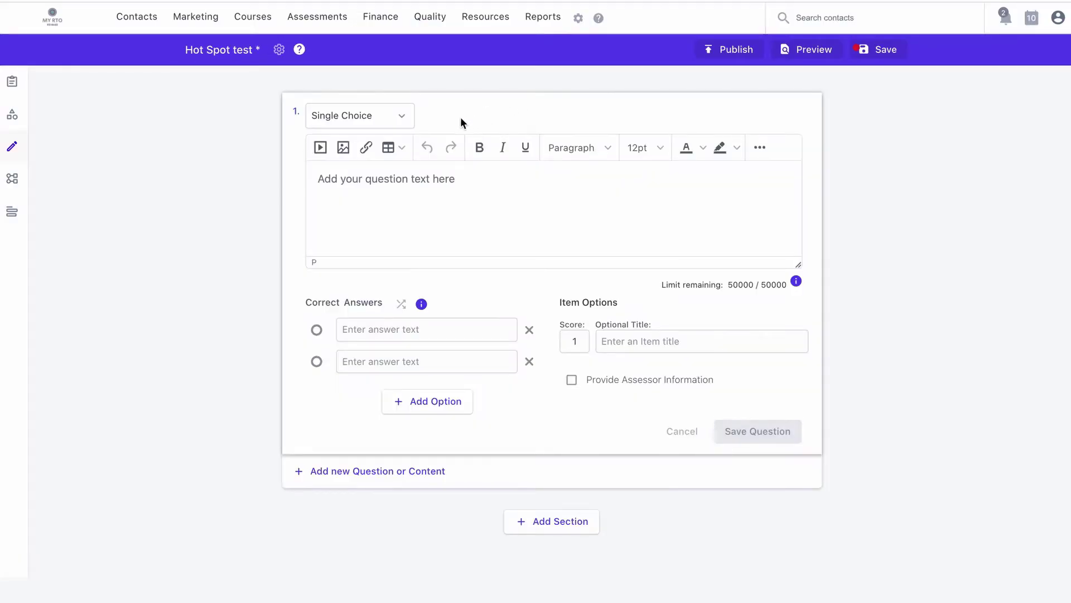
left_click(392, 119)
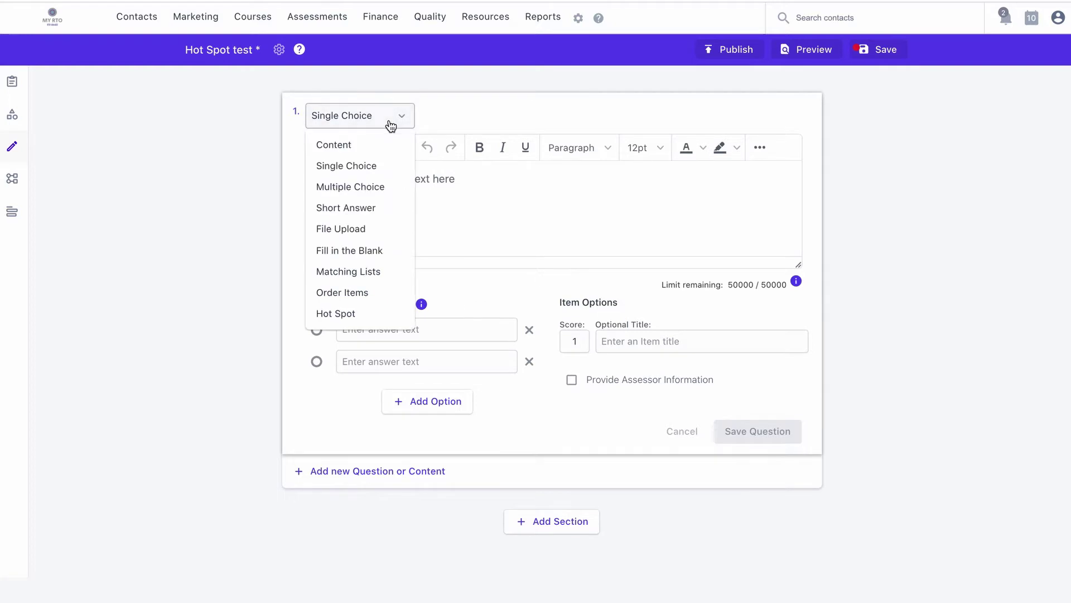
left_click(350, 312)
left_click(402, 211)
type("La")
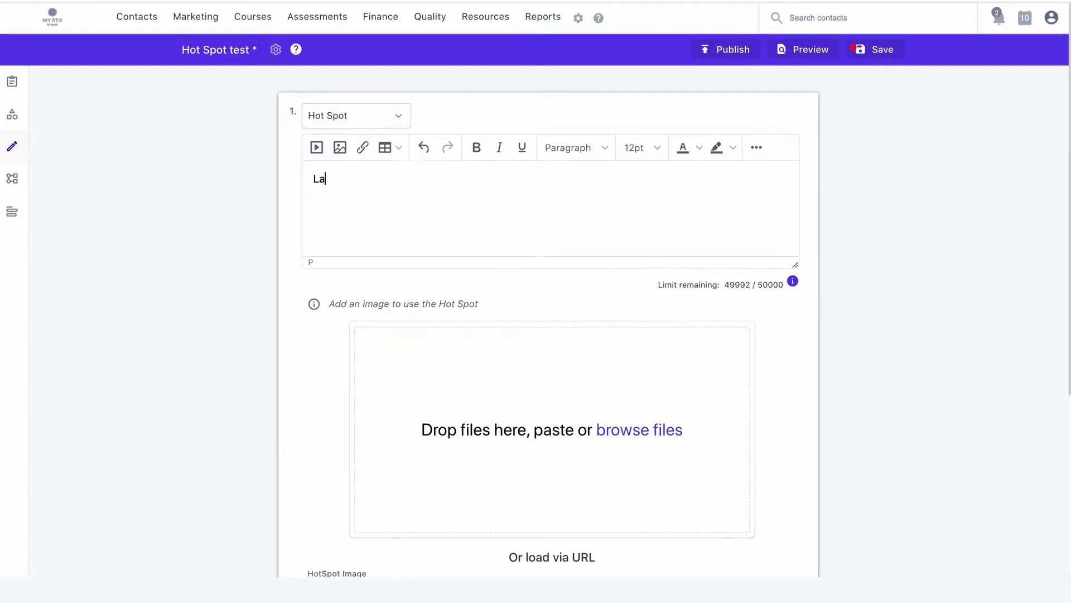
type("bel the items below")
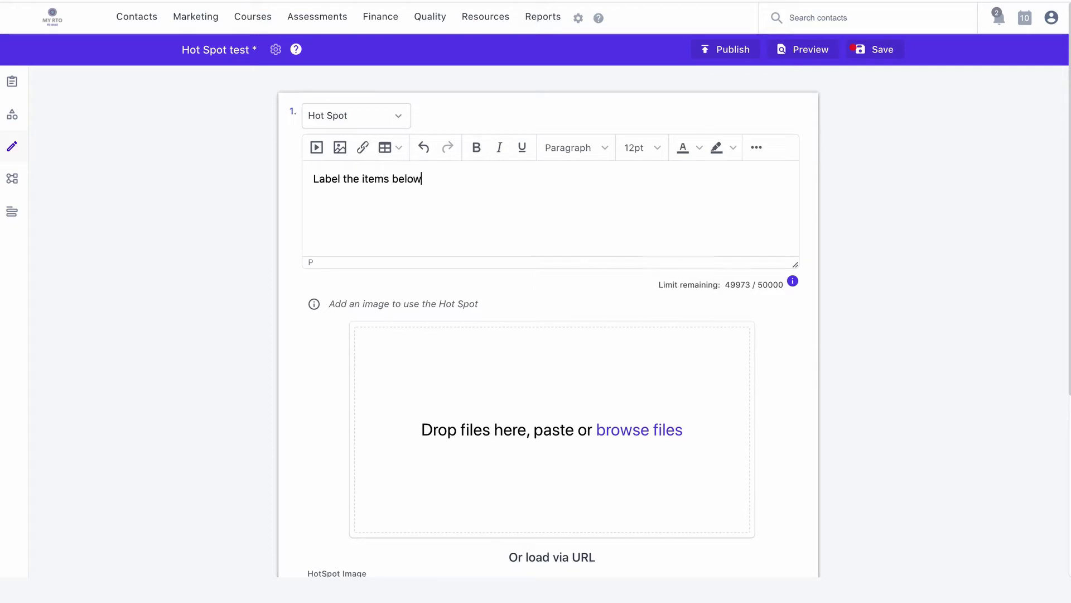
scroll(413, 254, "down", 2)
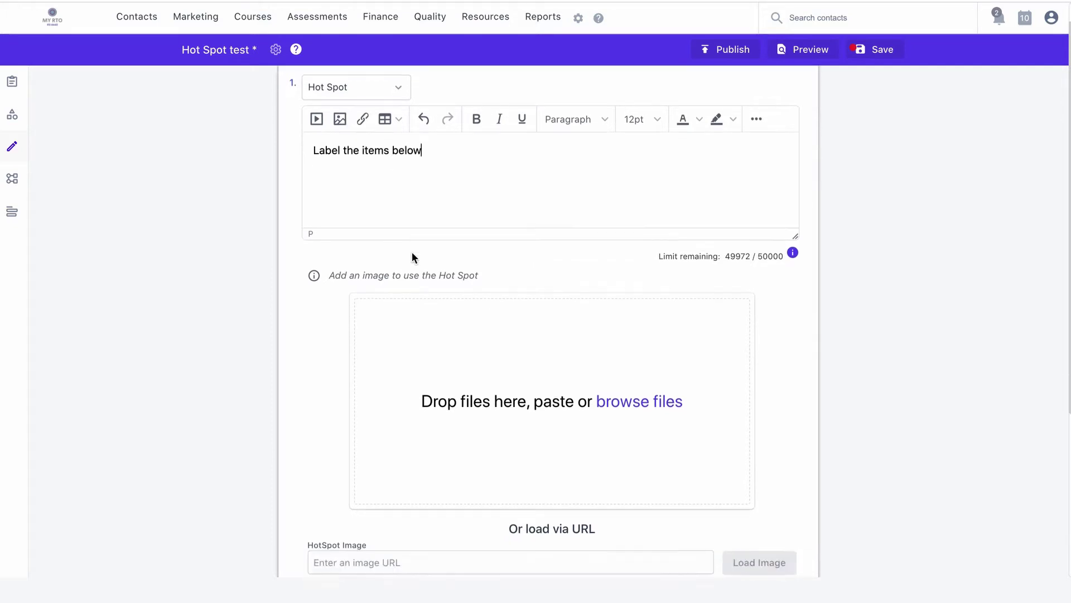
type(".")
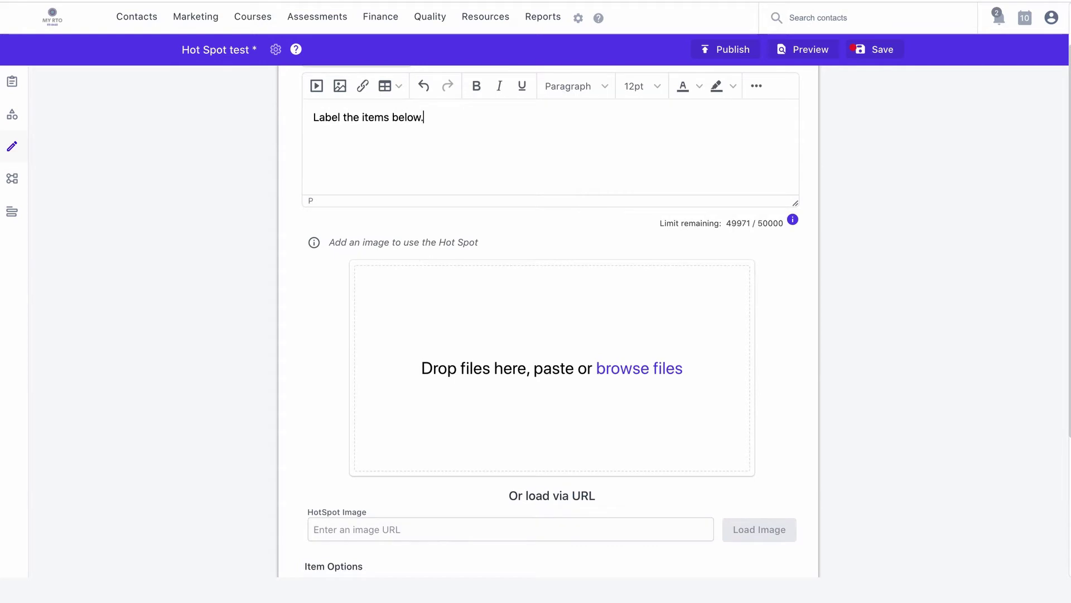
Upload cheeseboard.jpg from the Downloads folder as the question's hot spot image.
scroll(568, 288, "down", 3)
left_click(623, 276)
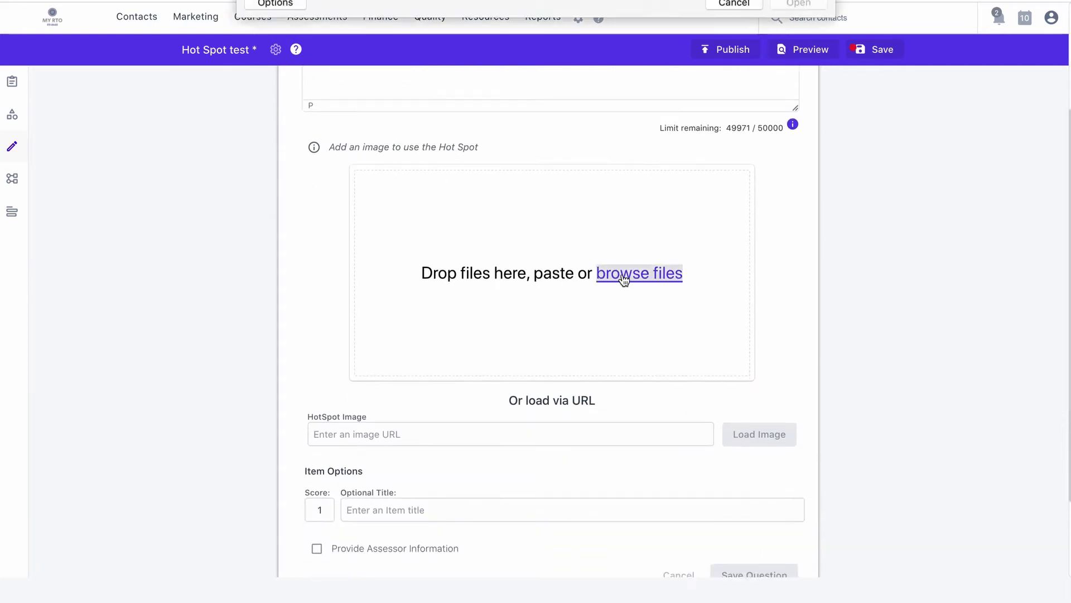
left_click(393, 33)
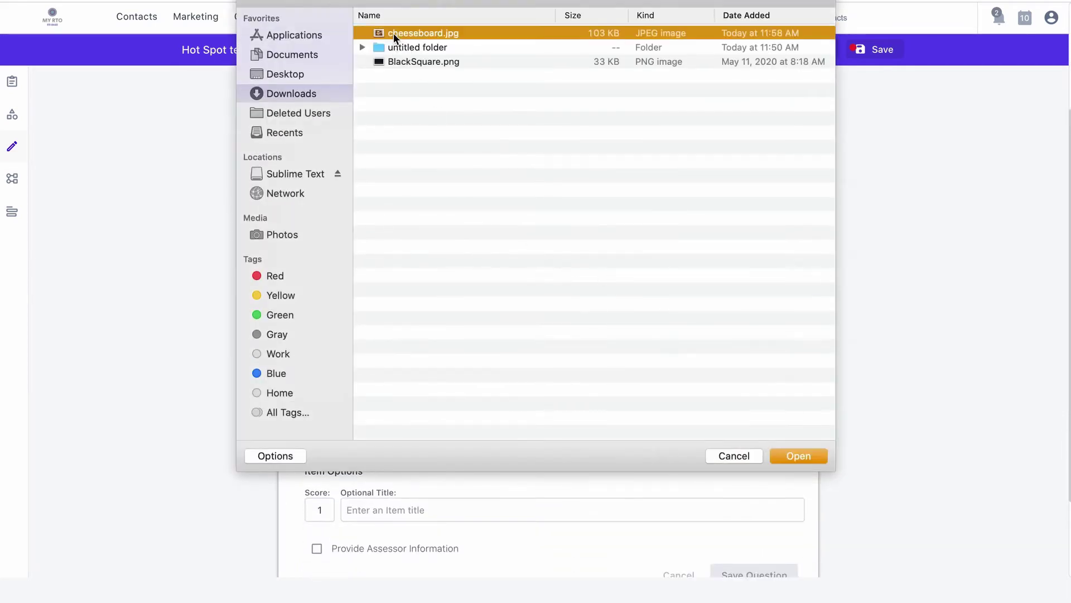
left_click(801, 457)
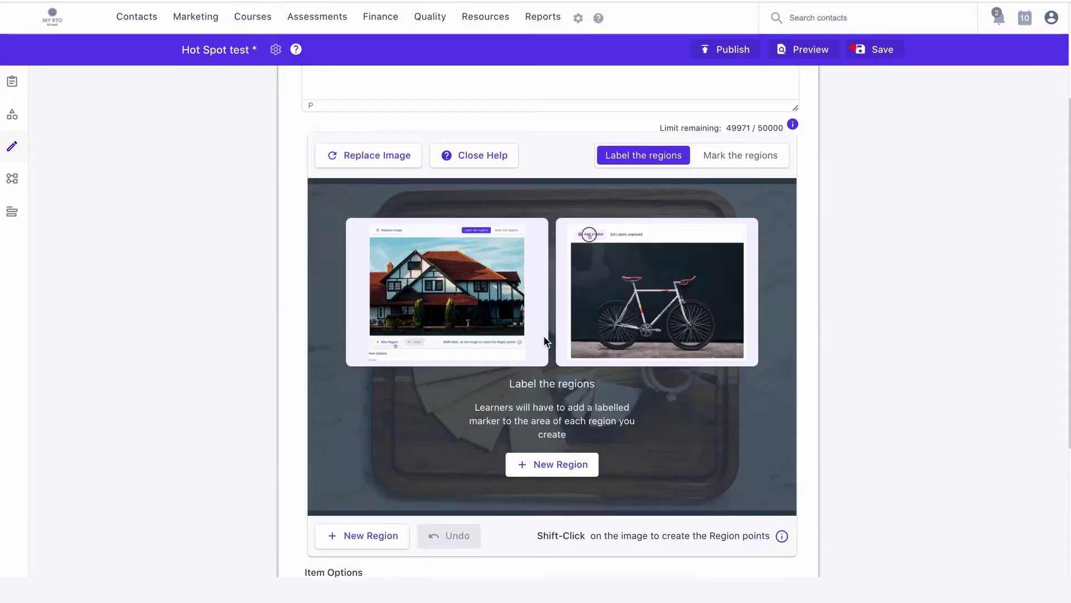
Create a new region in Label the regions mode and outline the fanned crackers with eight points around their edge.
left_click_drag(606, 159, 614, 184)
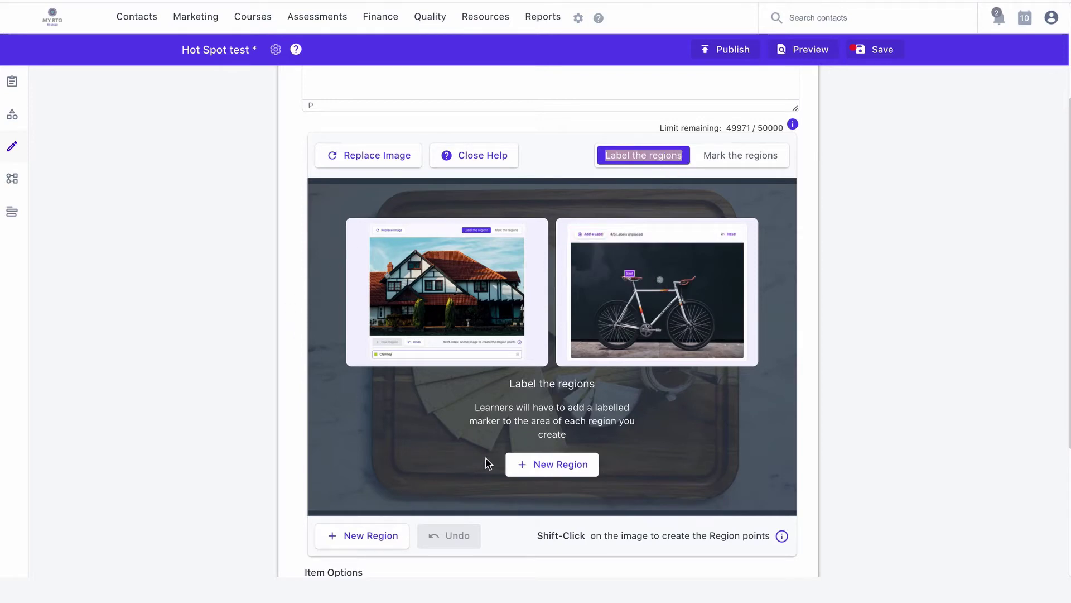
left_click(547, 469)
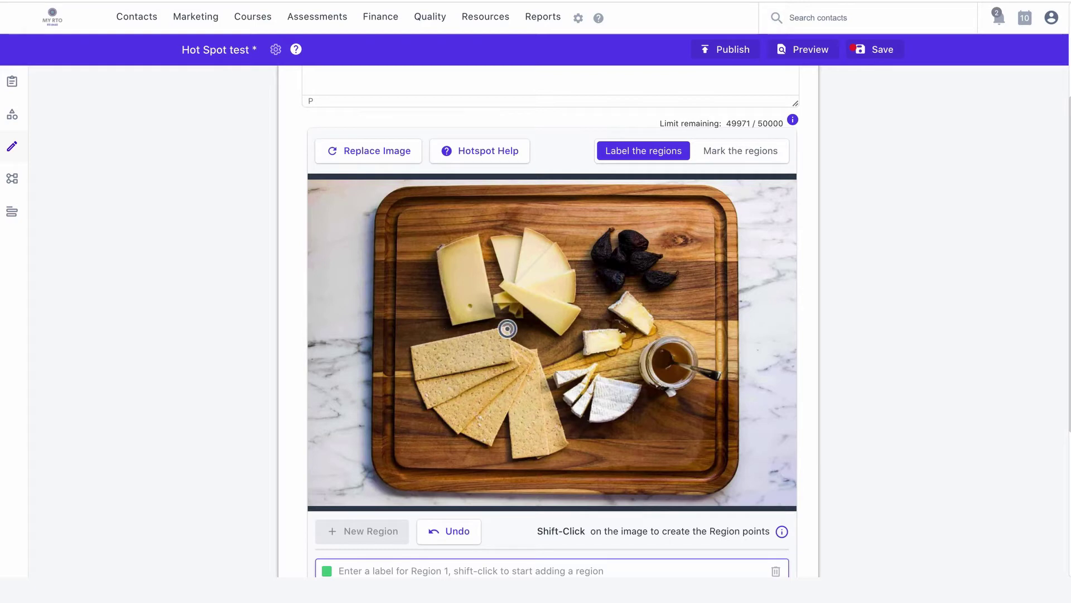
left_click(507, 328, "shift")
left_click(536, 350, "shift")
left_click(569, 443, "shift")
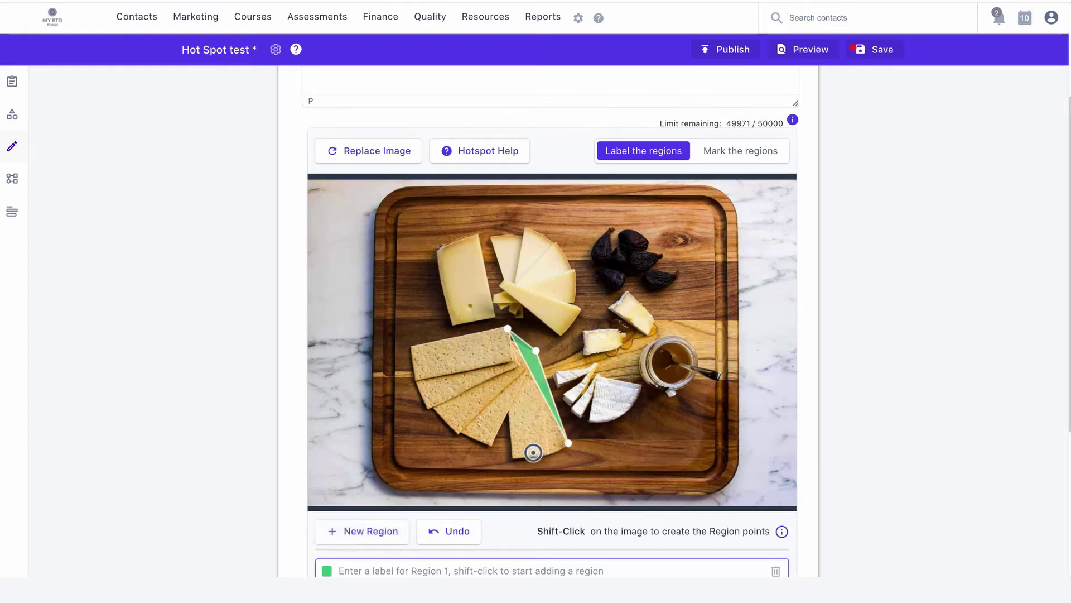
left_click(514, 456, "shift")
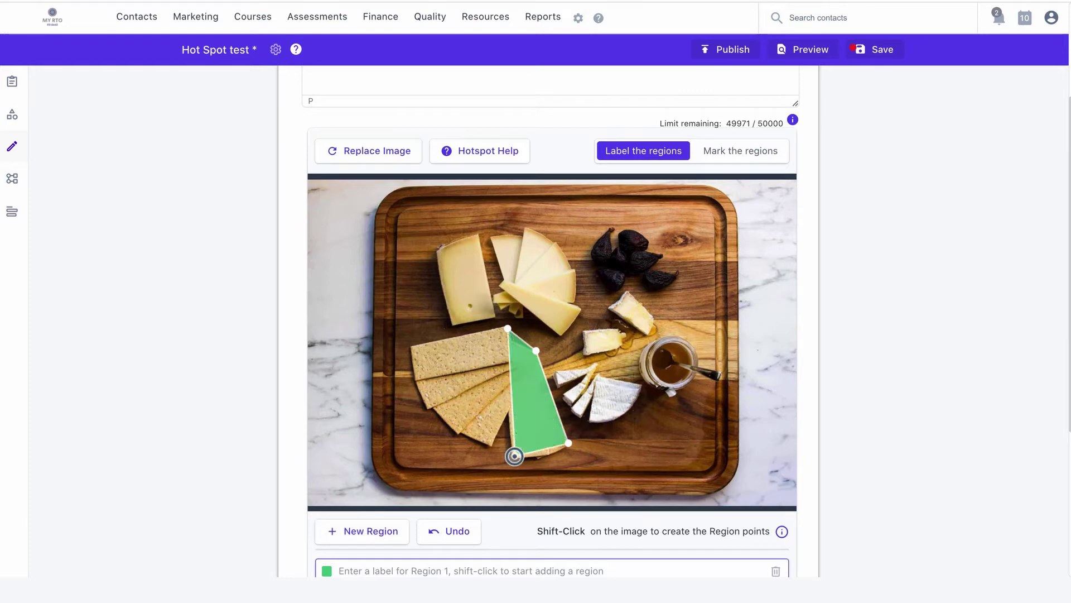
left_click(465, 436, "shift")
left_click(432, 406, "shift")
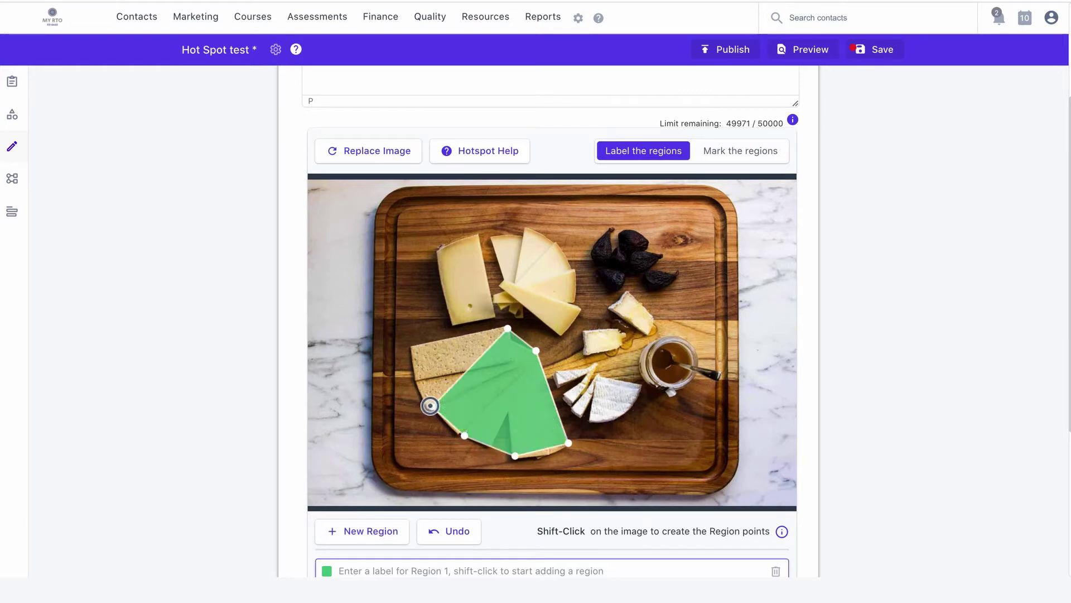
left_click(417, 380, "shift")
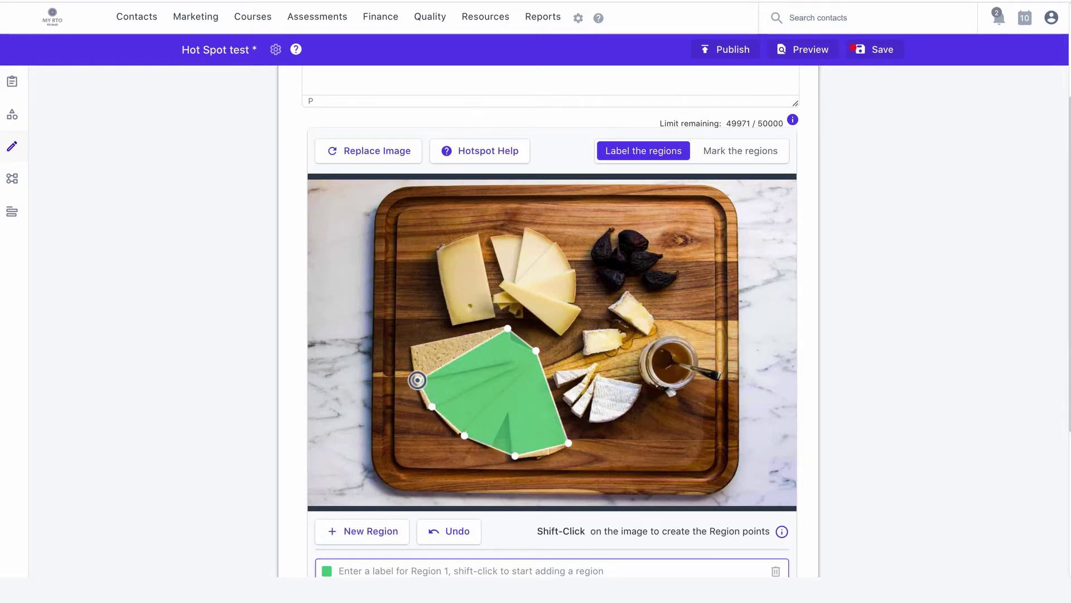
left_click(410, 346, "shift")
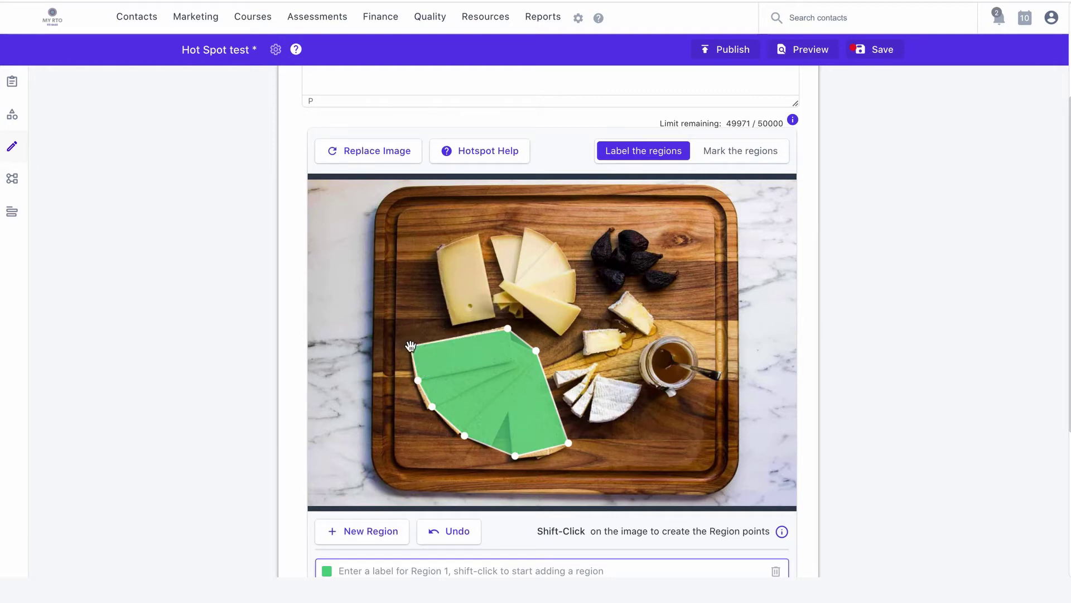
Re-place the last region point at the crackers' upper-left corner and undo the extra point added above it.
left_click(437, 532)
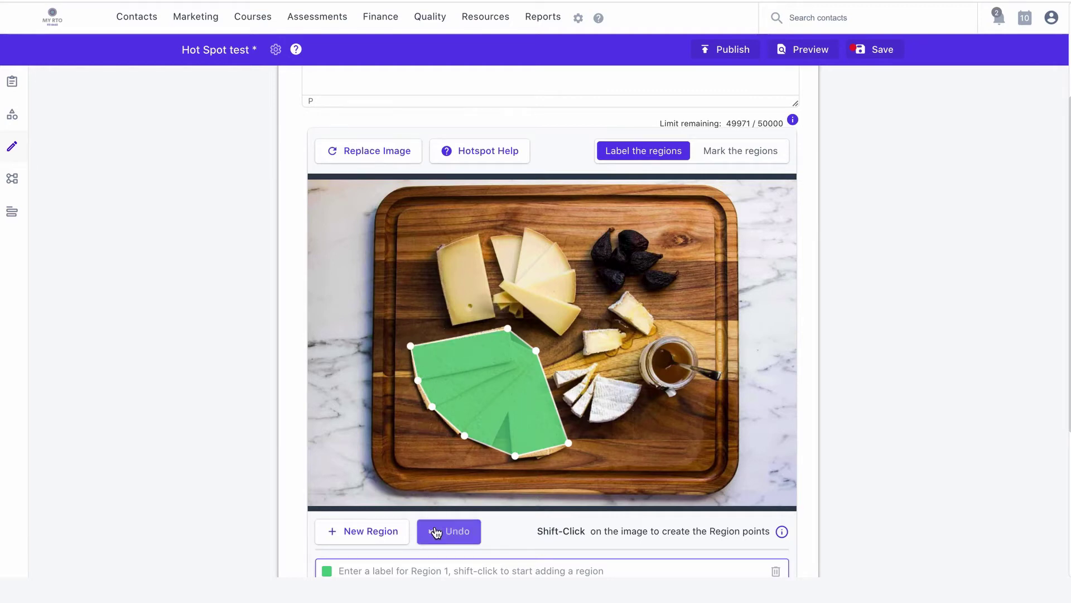
left_click(411, 348, "shift")
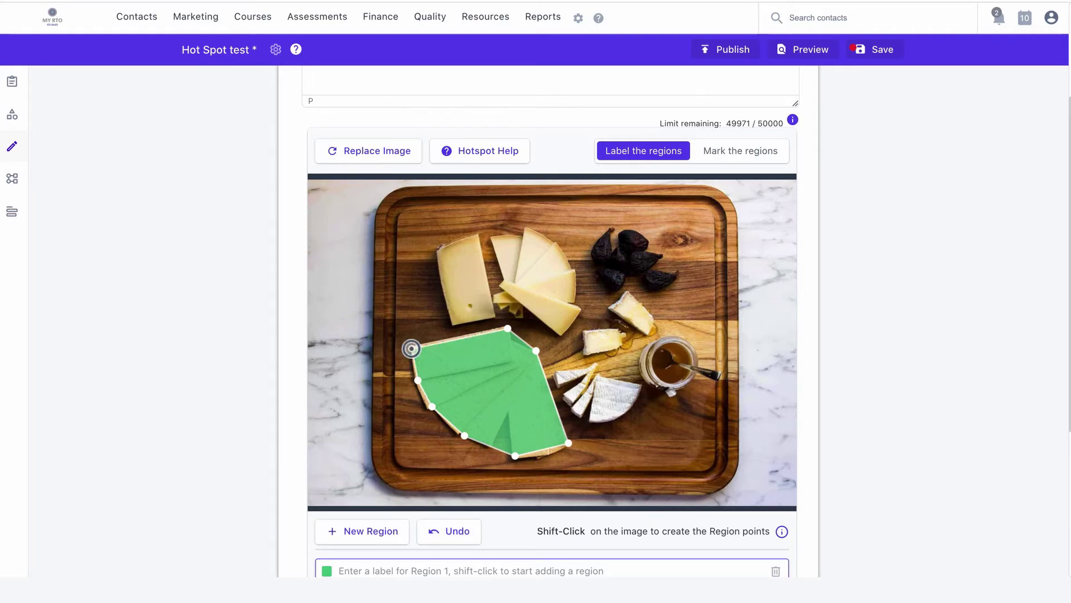
left_click(411, 315, "shift")
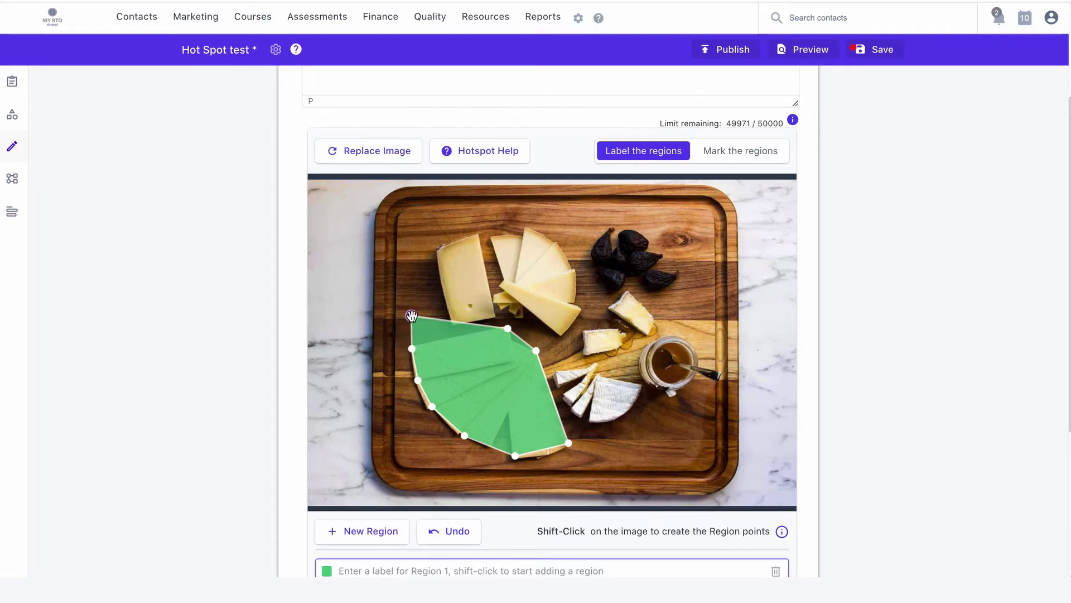
key("ctrl+z")
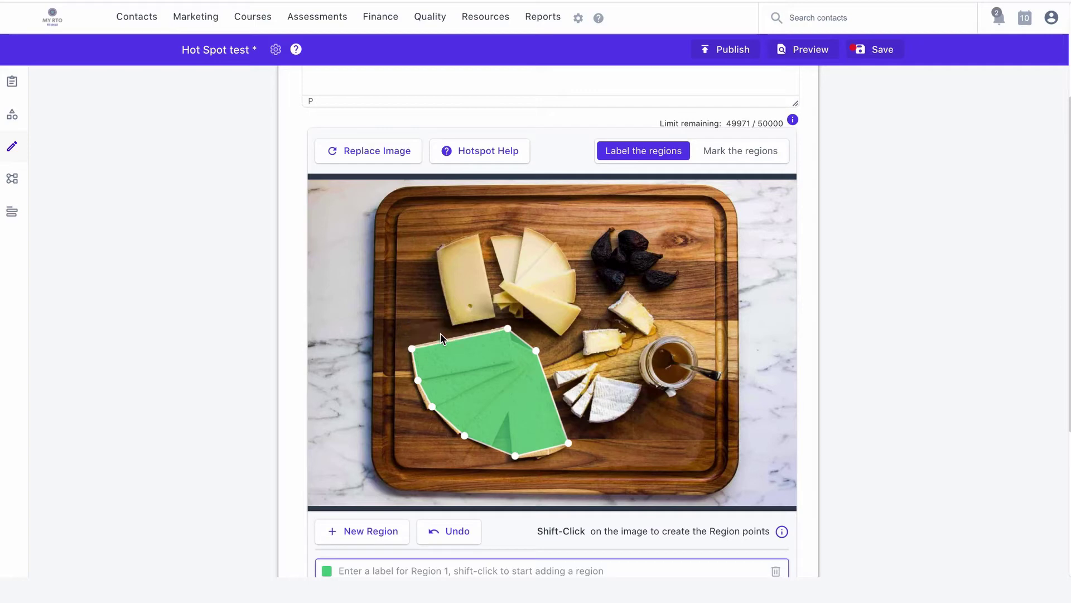
Label the first region Crackers.
scroll(440, 333, "down", 1)
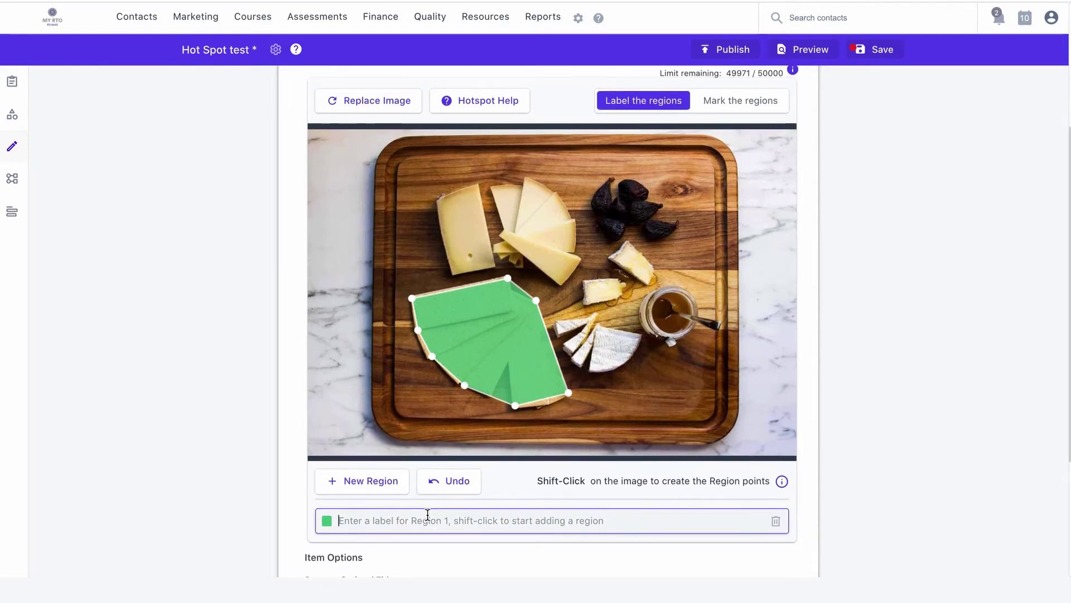
type("Crackers")
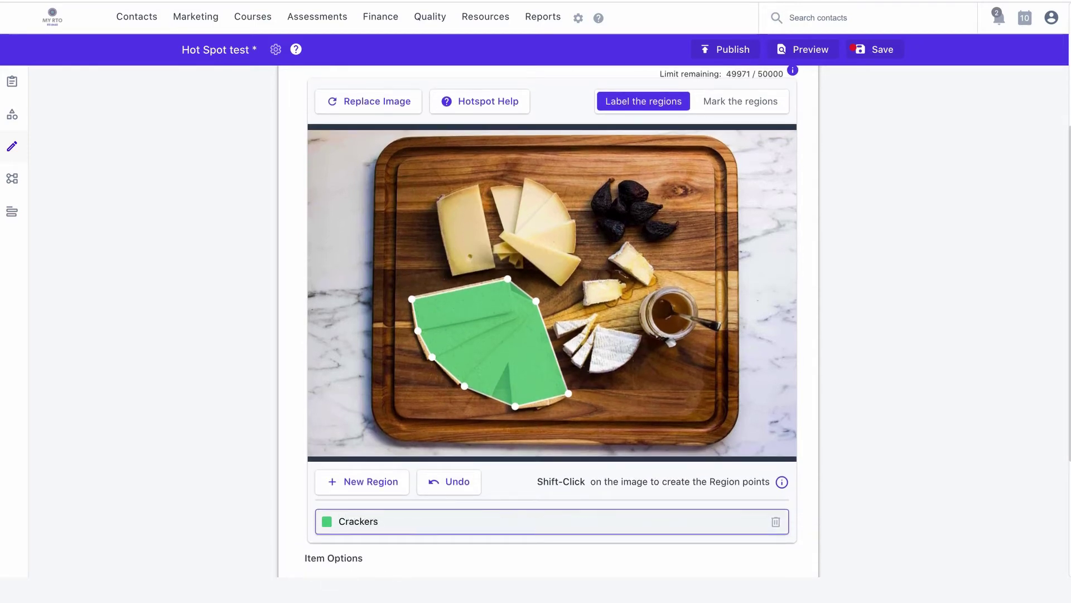
scroll(431, 514, "up", 1)
scroll(428, 514, "down", 1)
Add a second region outlining the dark olives at the board's upper right with six points, and open its label for editing.
left_click(378, 455)
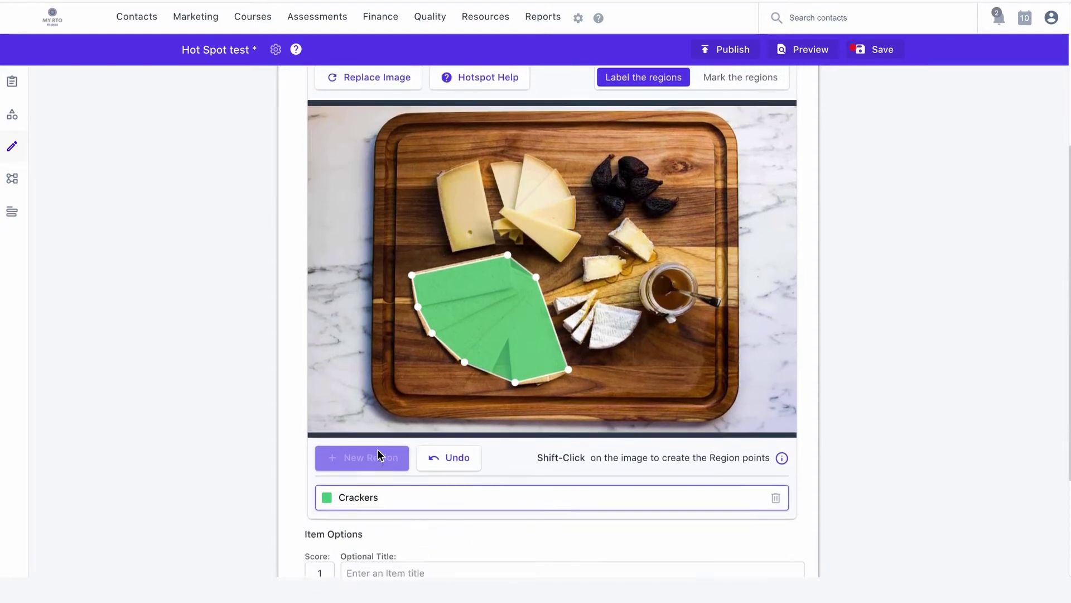
scroll(293, 226, "up", 3)
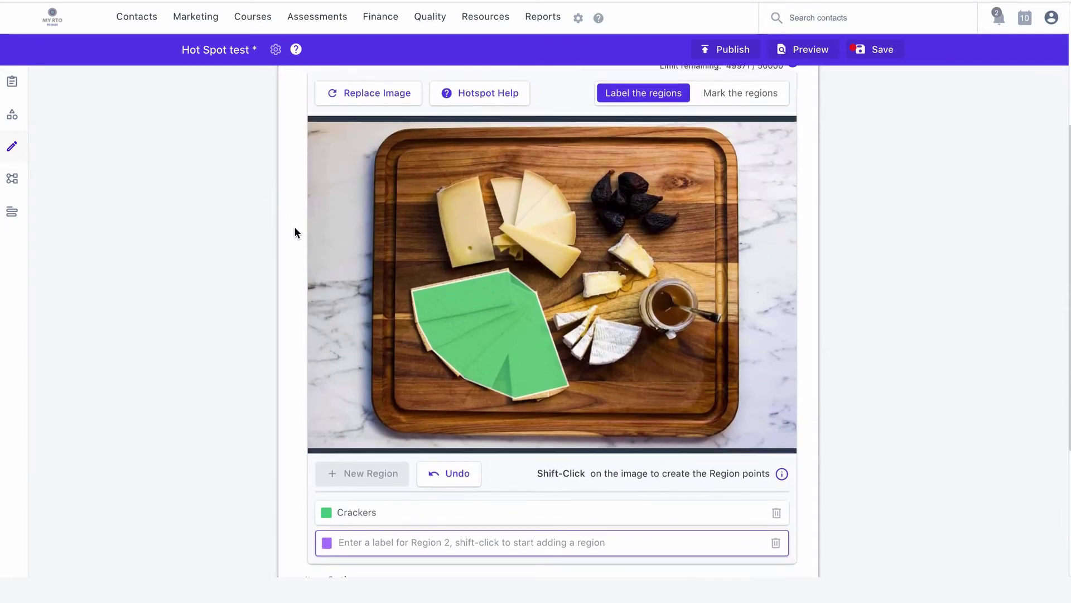
scroll(294, 226, "down", 1)
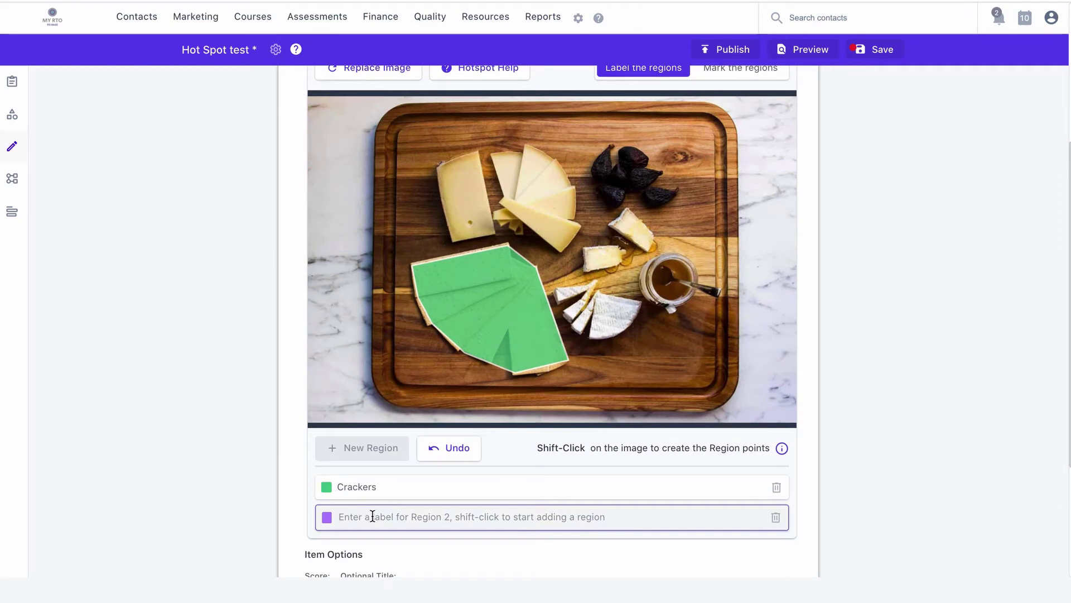
left_click(608, 145, "shift")
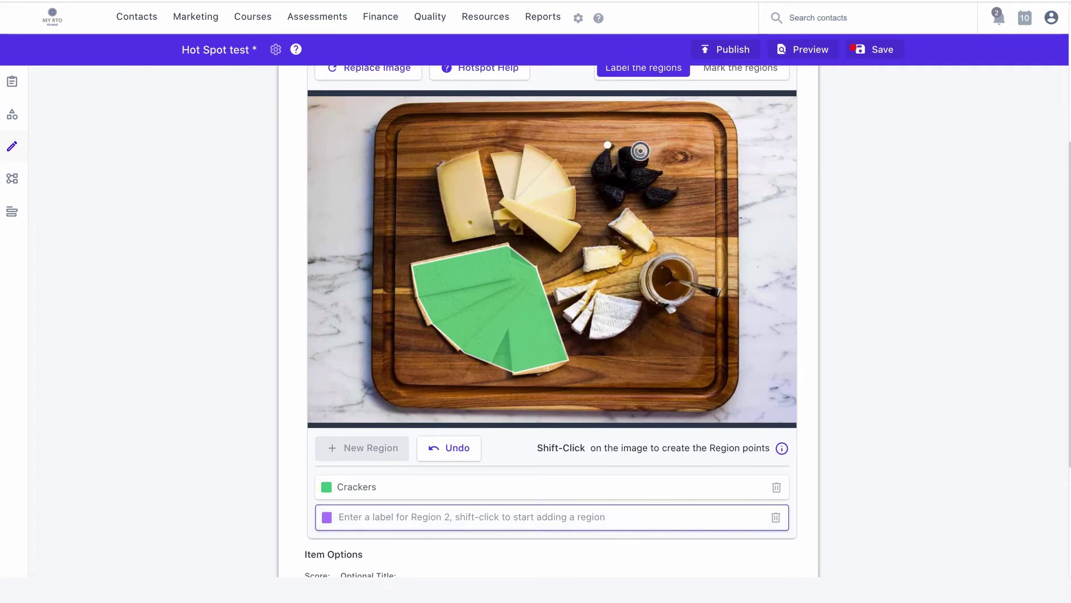
left_click(646, 154, "shift")
left_click(676, 192, "shift")
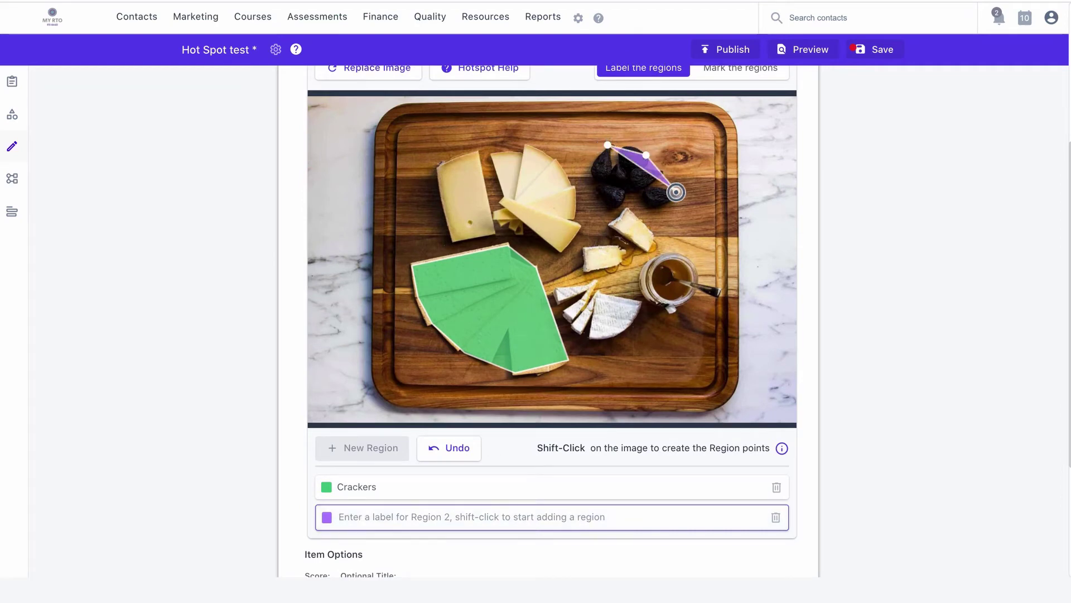
left_click(646, 202, "shift")
left_click(613, 206, "shift")
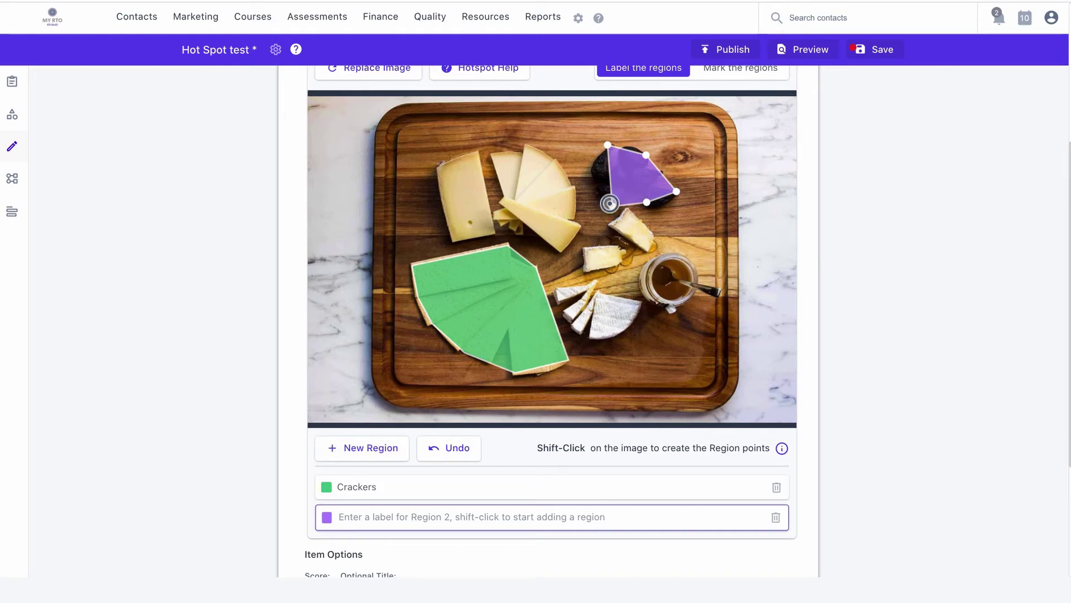
left_click(592, 180, "shift")
left_click(473, 511)
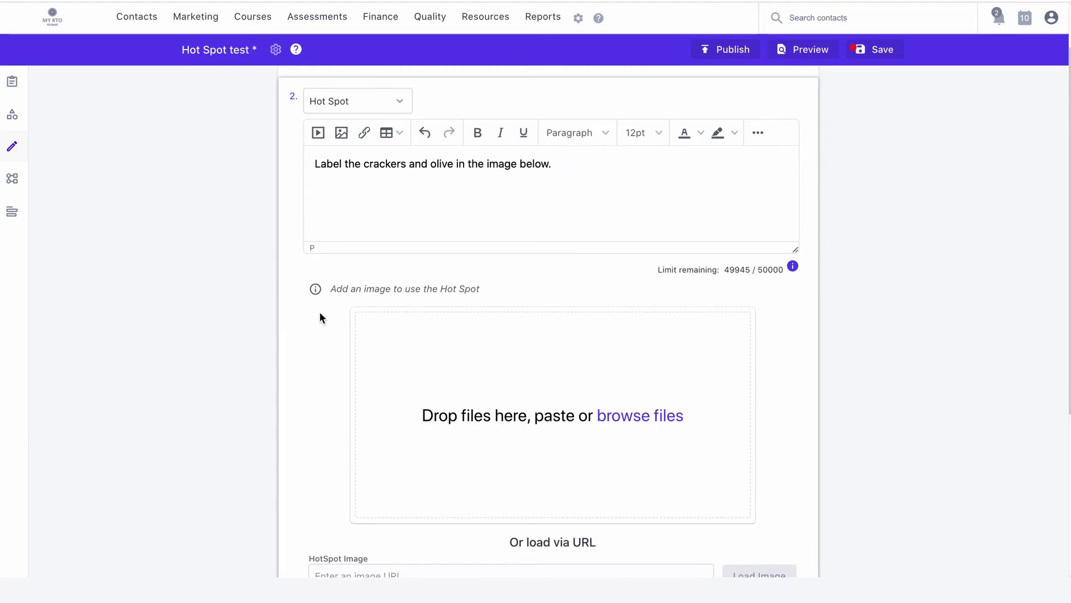
Upload cheeseboard.jpg as the second question's hot spot image and switch that question to Mark the regions.
left_click(654, 422)
left_click(416, 33)
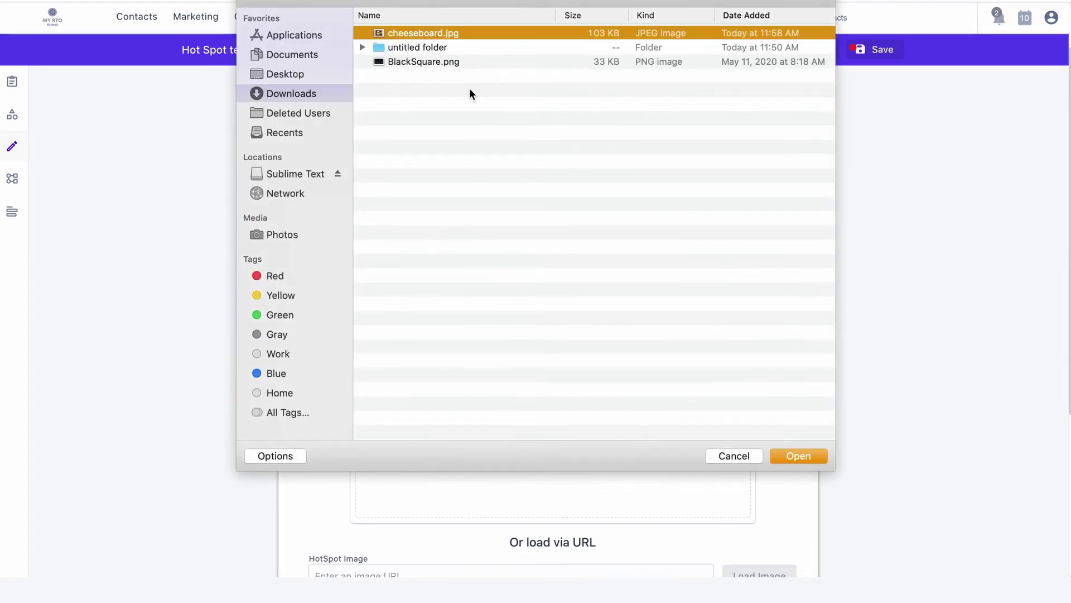
left_click(792, 456)
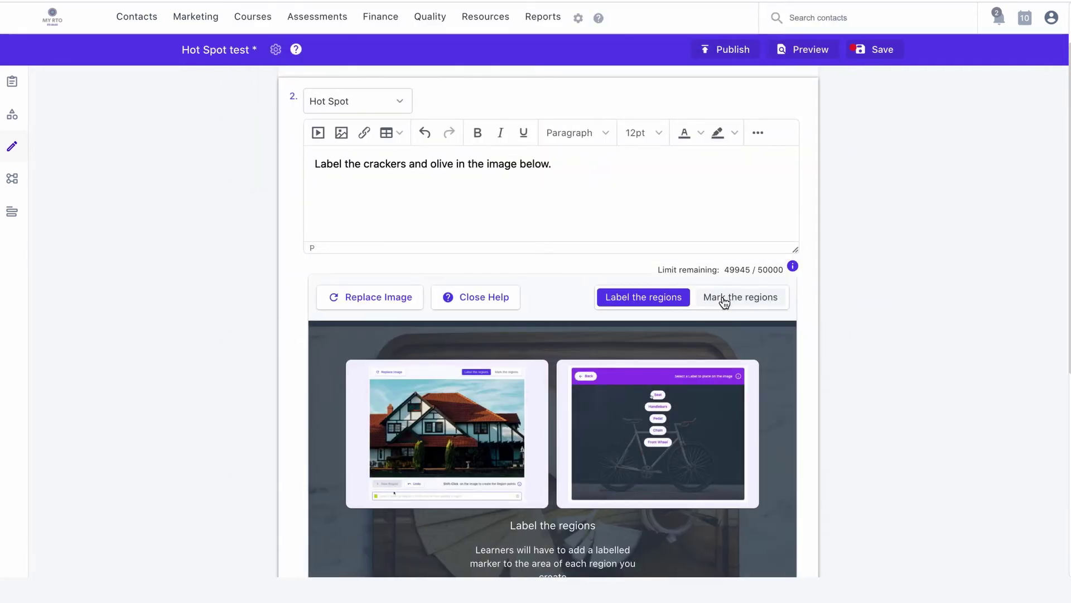
left_click(724, 302)
Add a first region outlining the crackers on the second question's image with seven points, and label it Crackers.
scroll(792, 316, "down", 3)
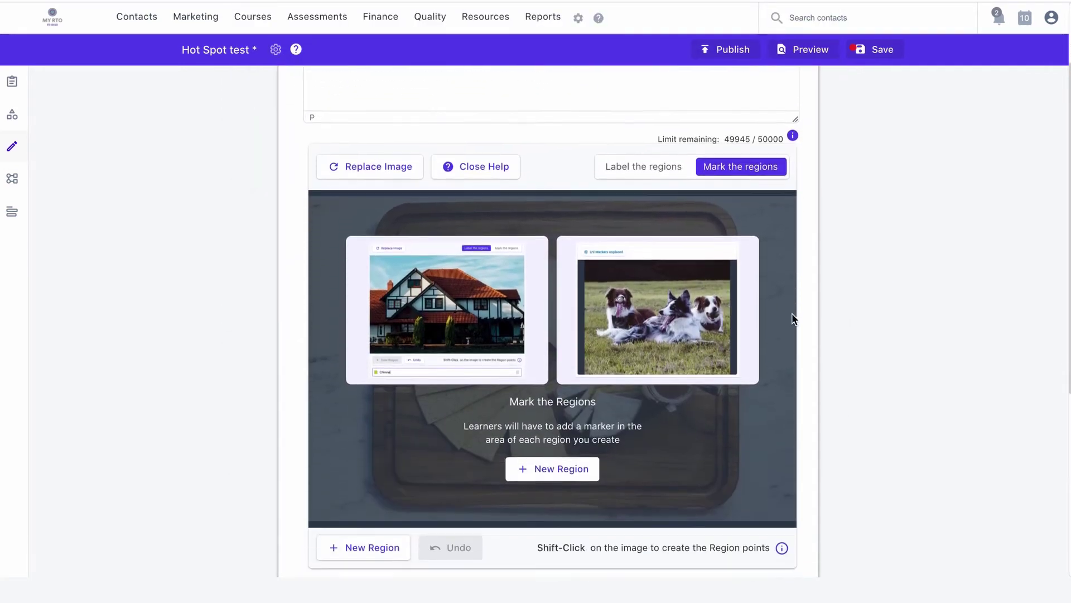
left_click(570, 431)
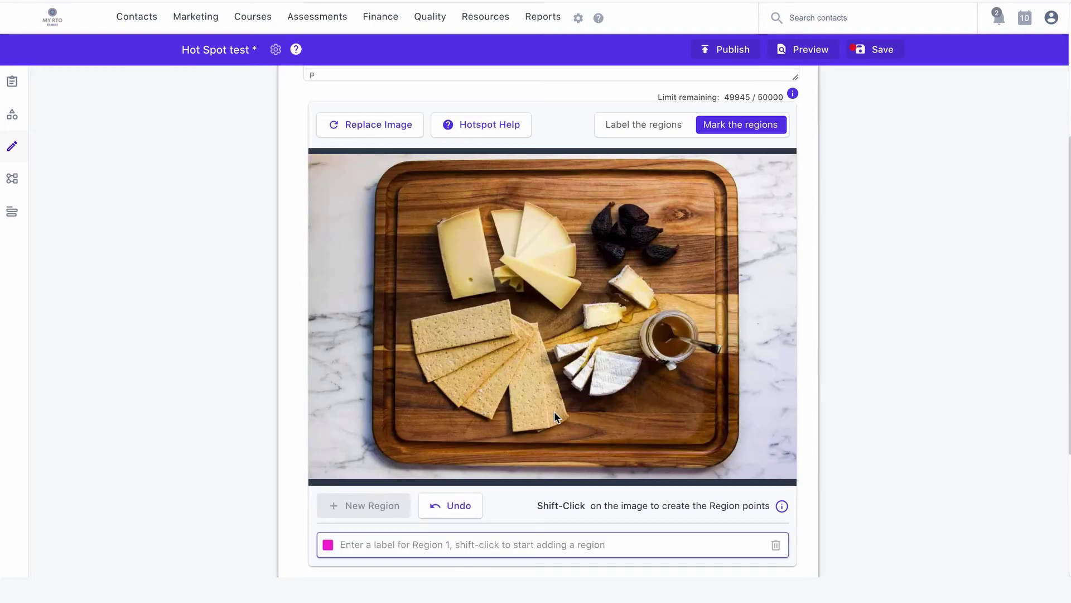
left_click(506, 301, "shift")
left_click(534, 322, "shift")
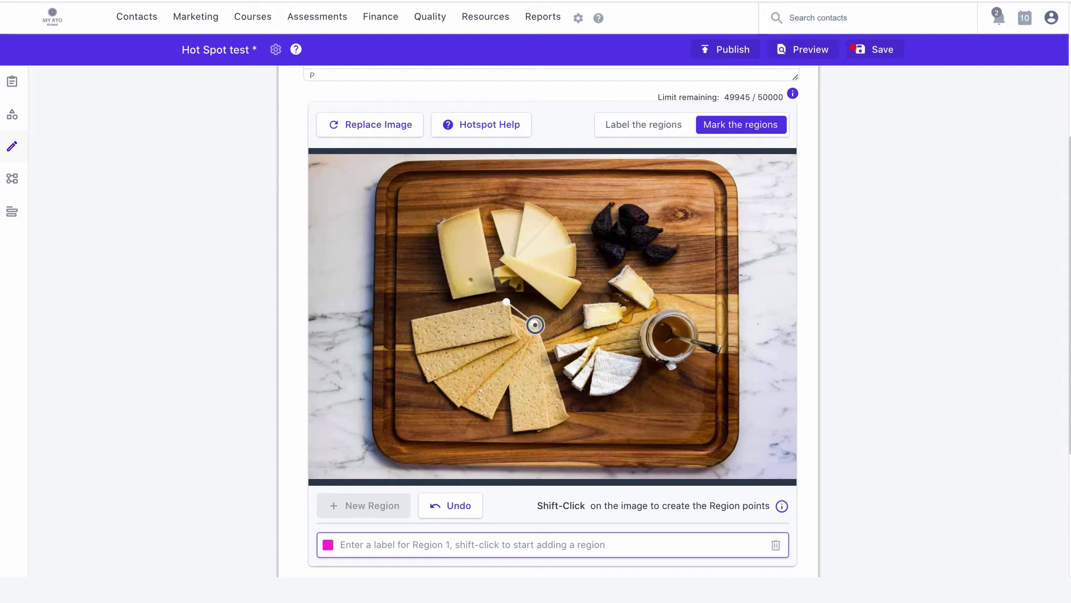
left_click(565, 416, "shift")
left_click(512, 428, "shift")
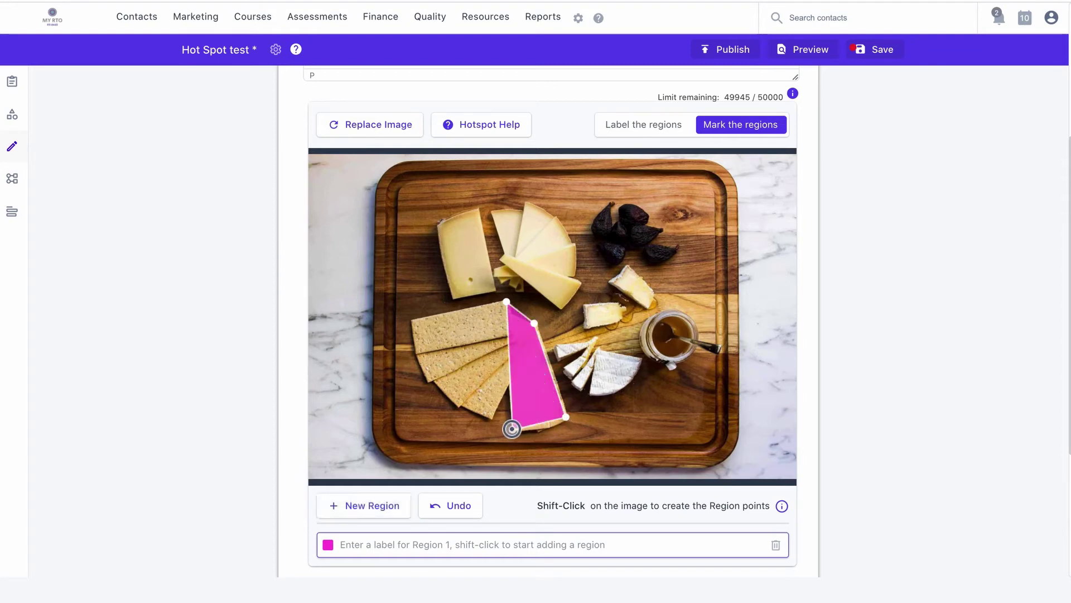
left_click(490, 418, "shift")
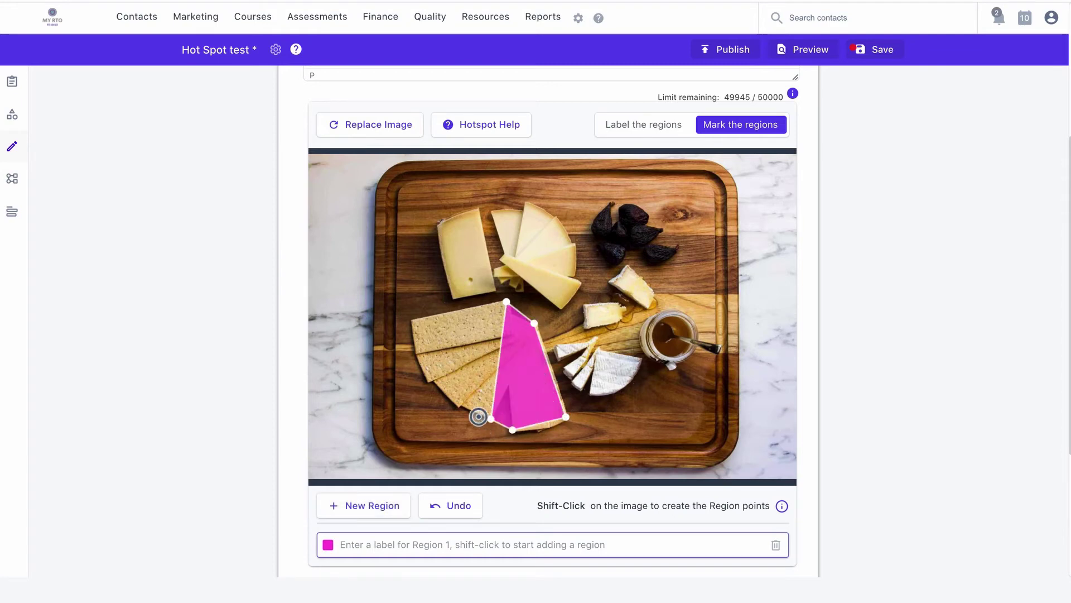
left_click(430, 381, "shift")
left_click(411, 321, "shift")
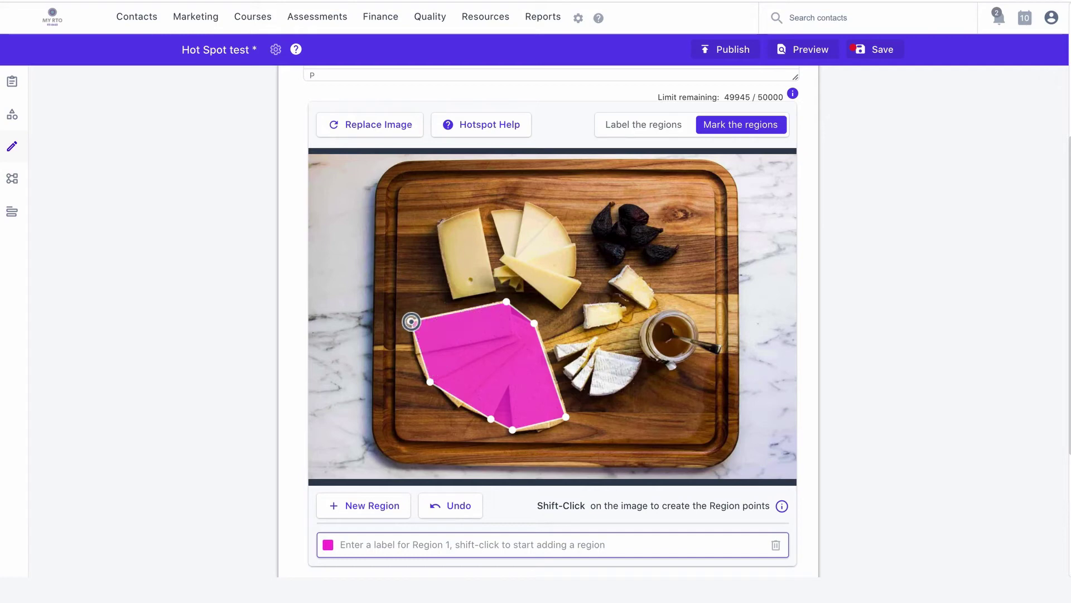
left_click(381, 539)
type("Crackers")
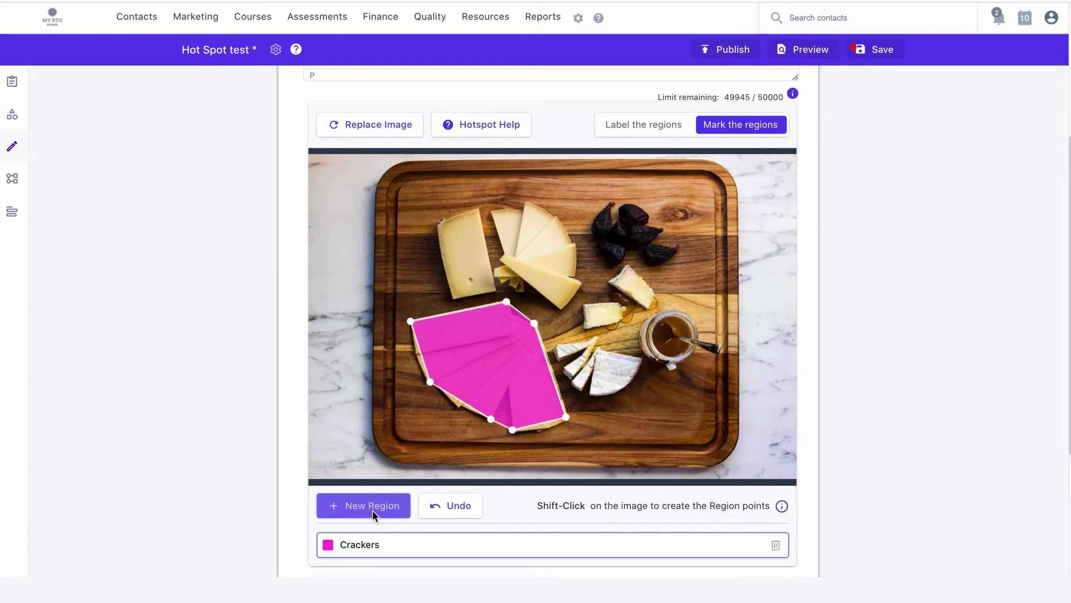
Add a second region outlining the dark olives at the board's upper right with seven points, and label it Olives.
left_click(373, 508)
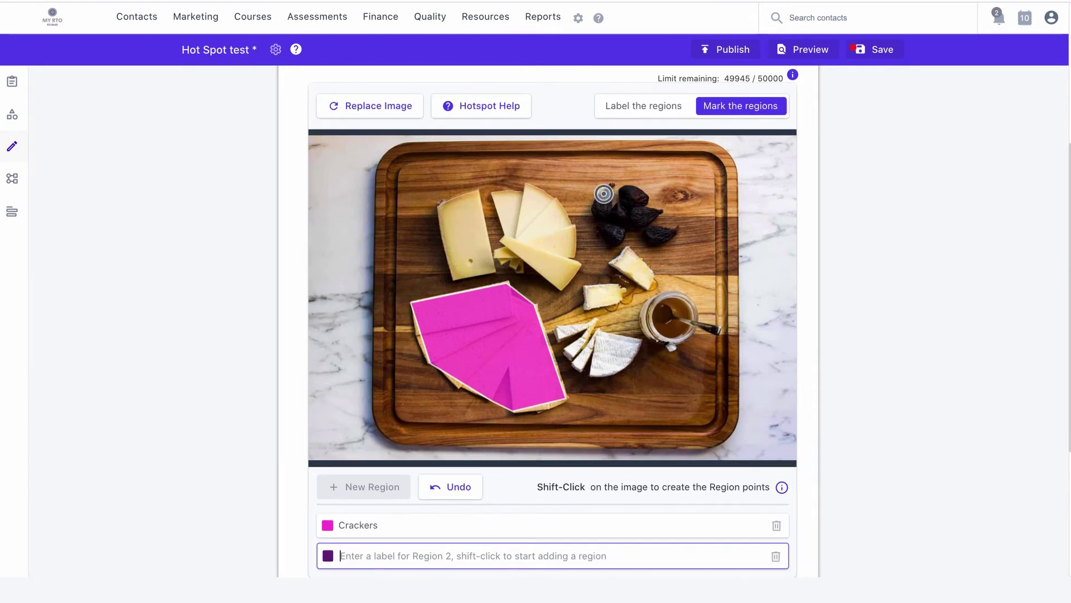
left_click(627, 187, "shift")
left_click(661, 212, "shift")
left_click(674, 230, "shift")
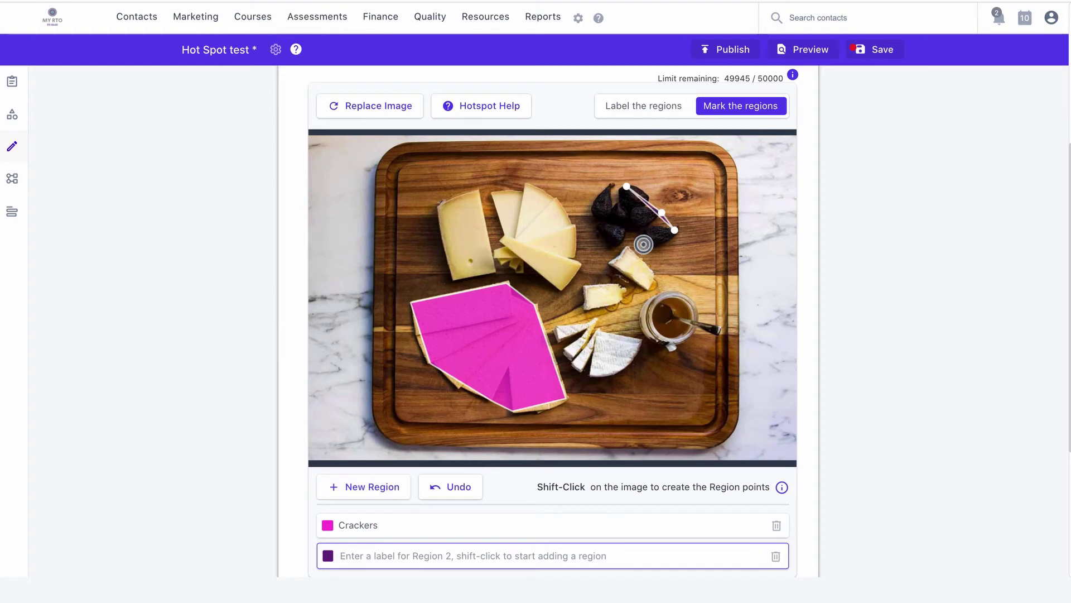
left_click(648, 244, "shift")
left_click(611, 246, "shift")
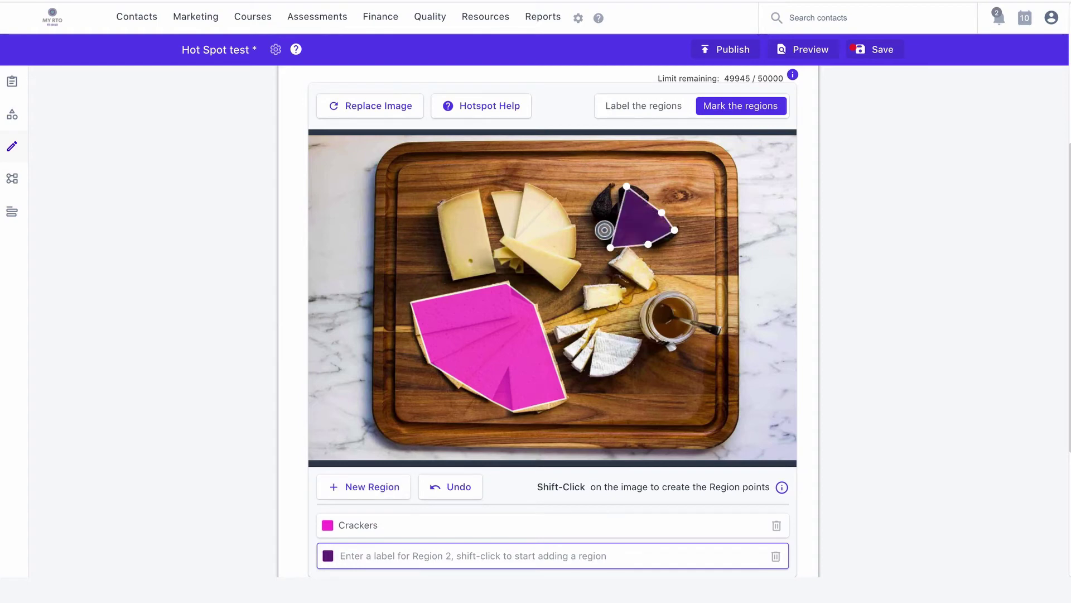
left_click(593, 221, "shift")
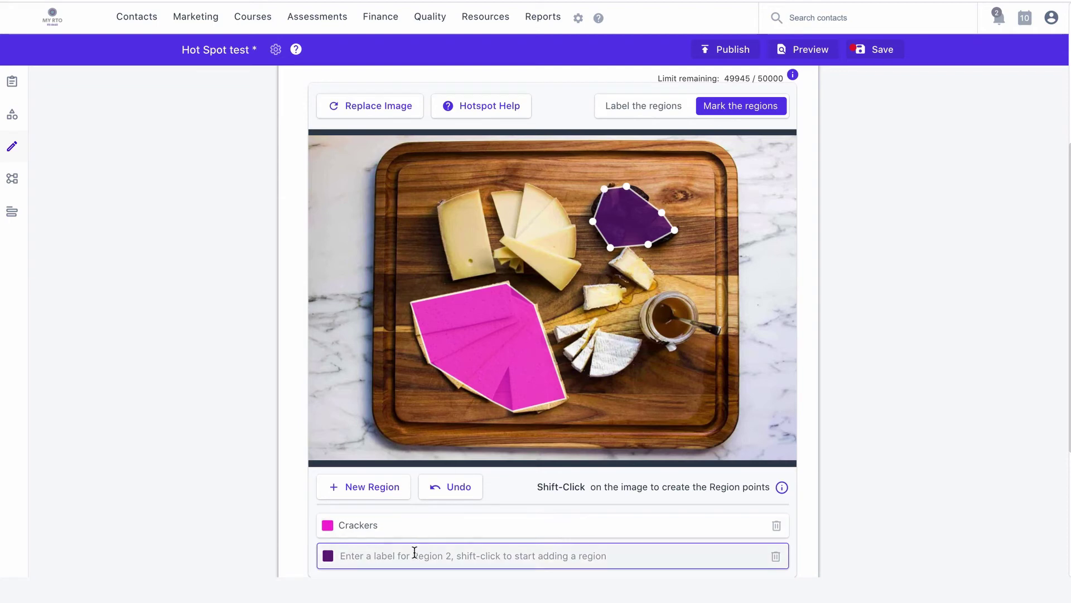
type("Olives")
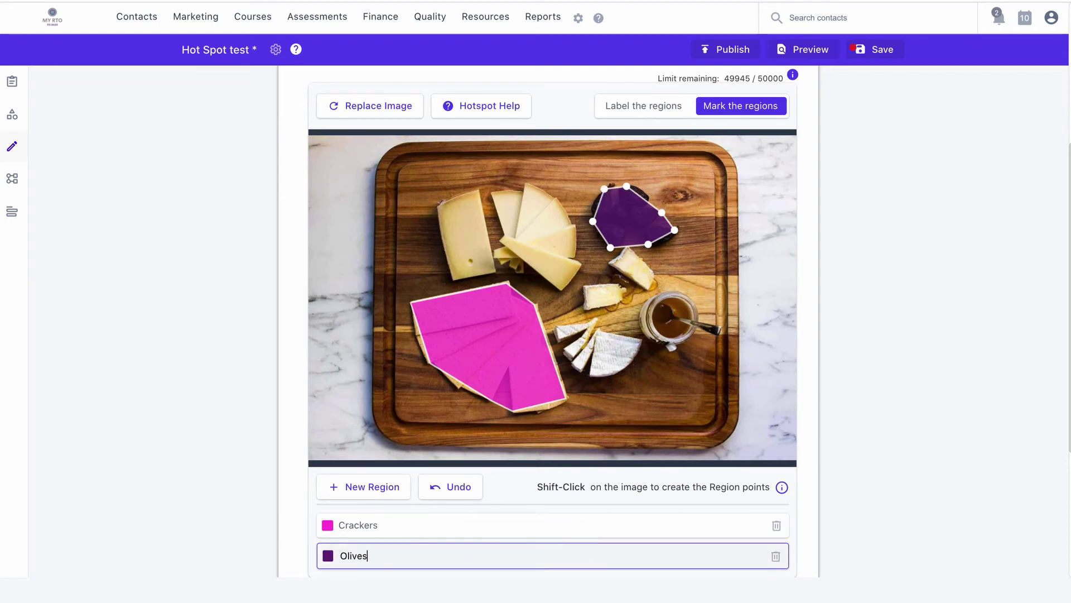
scroll(227, 407, "down", 4)
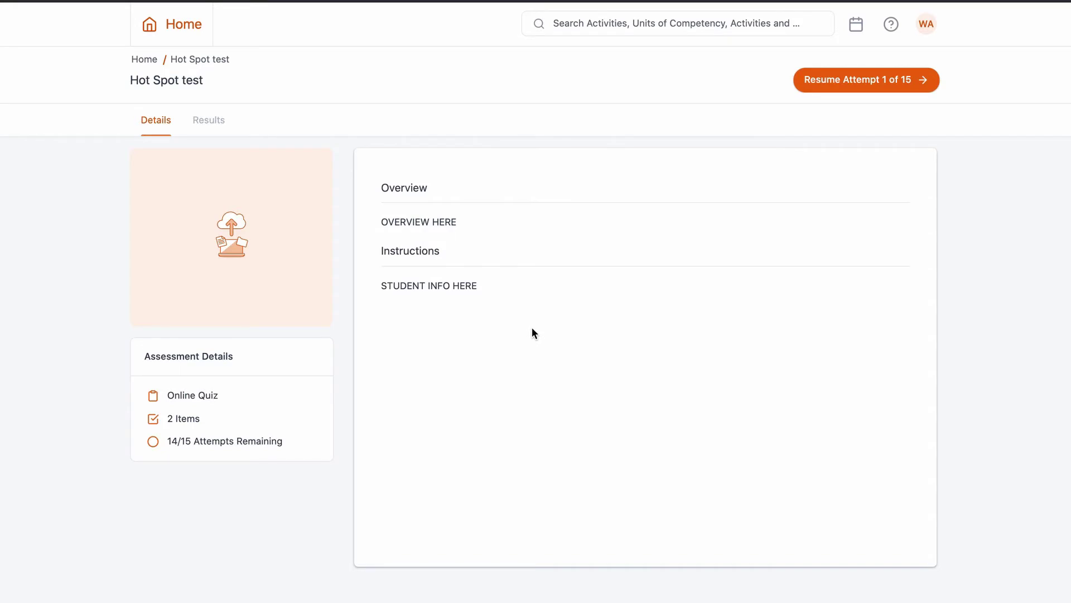
Resume the Hot Spot test attempt in the learner portal and place the Crackers label on the crackers in item 1.
left_click(825, 83)
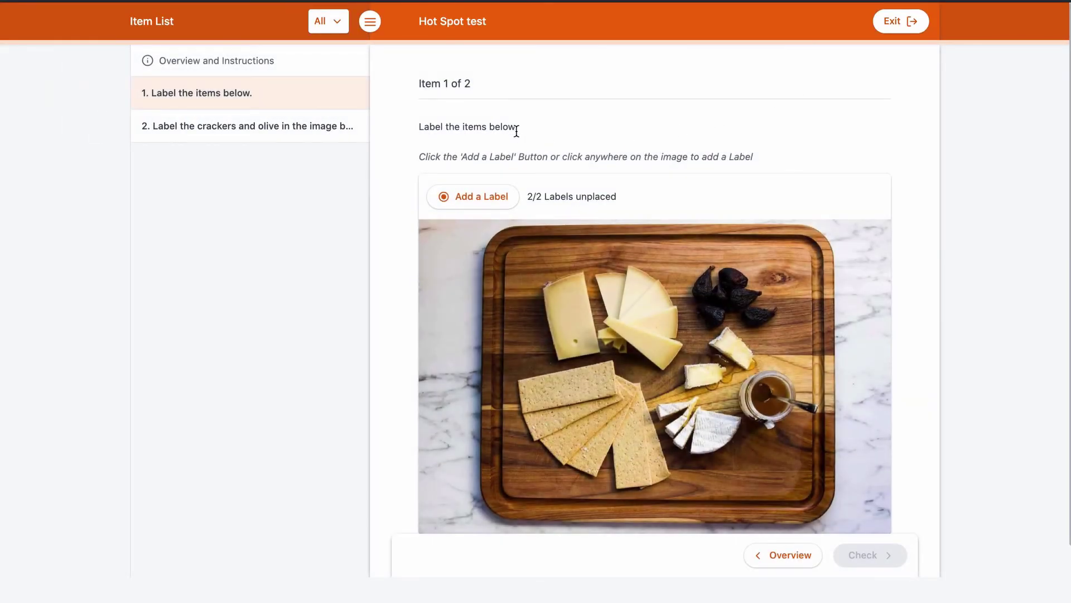
left_click_drag(517, 131, 719, 156)
left_click(494, 196)
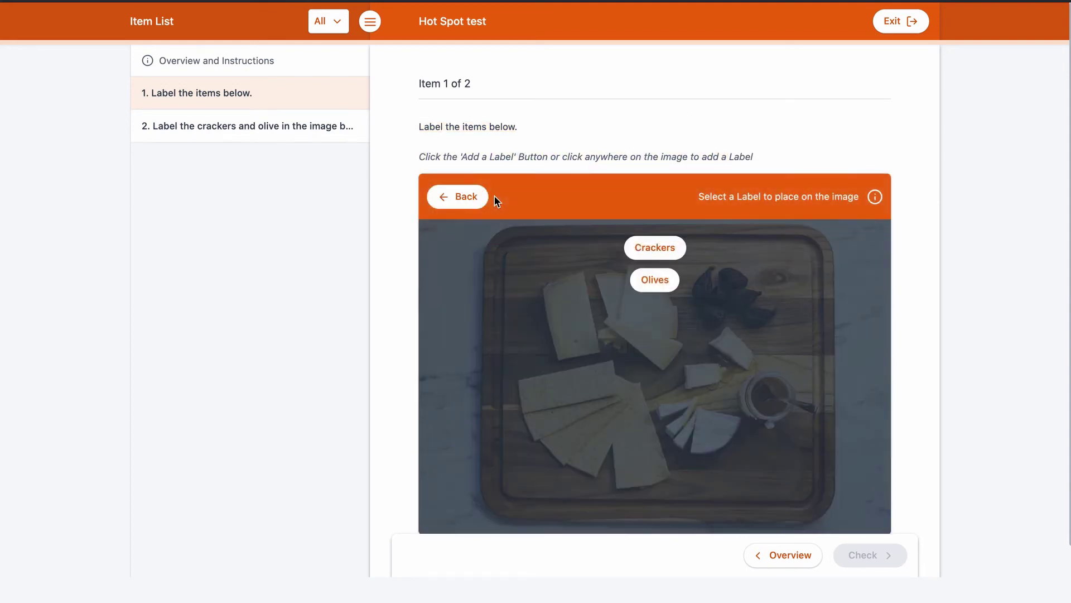
left_click(650, 249)
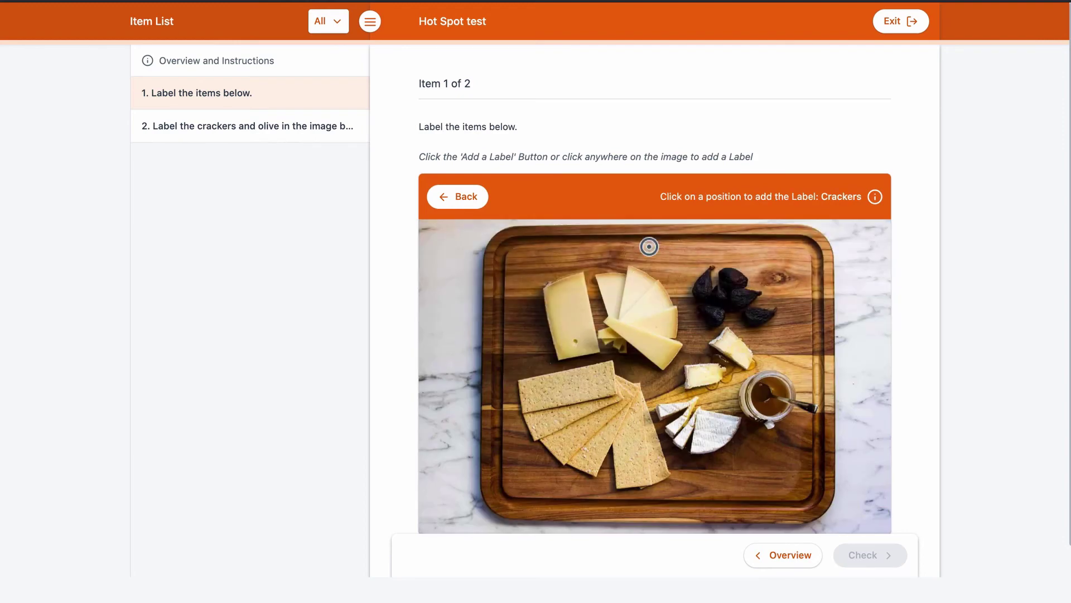
left_click(598, 404)
Place the Olives label on the dark olives in item 1 and check the answer.
left_click(494, 199)
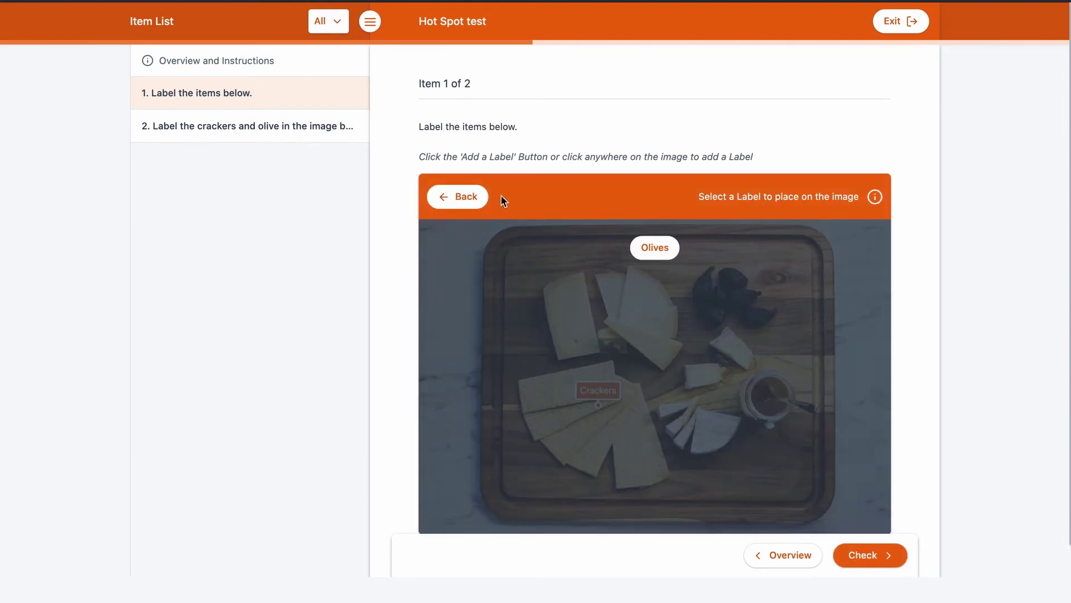
left_click(640, 246)
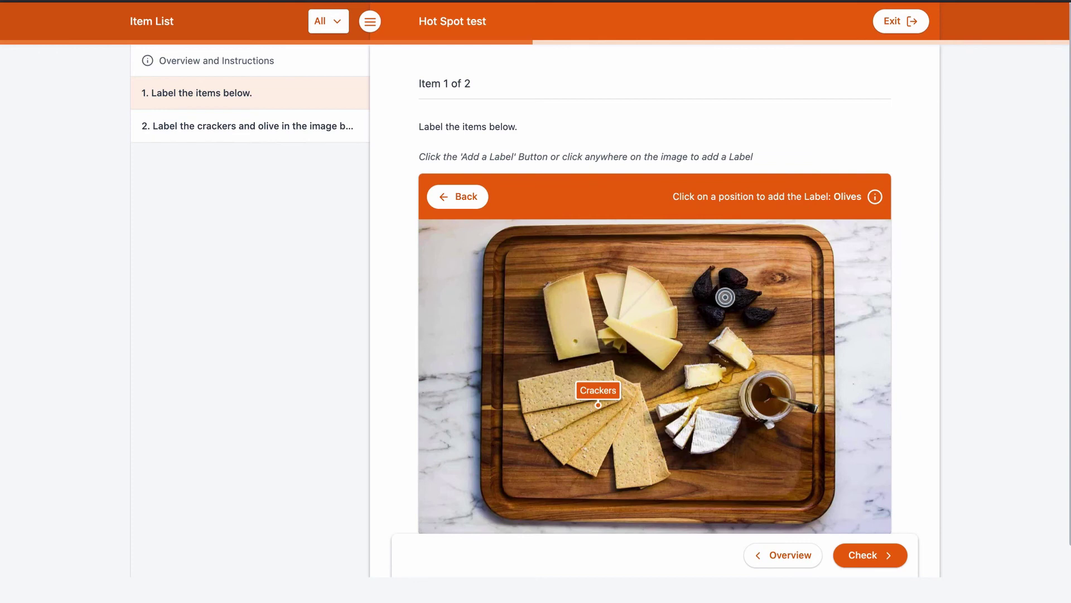
left_click(725, 296)
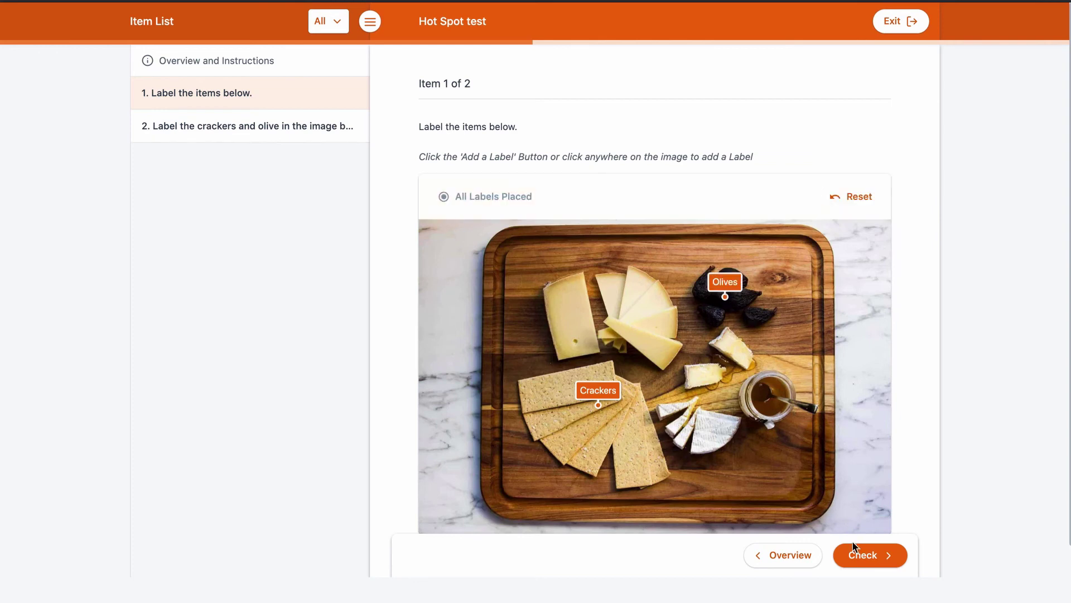
left_click(855, 555)
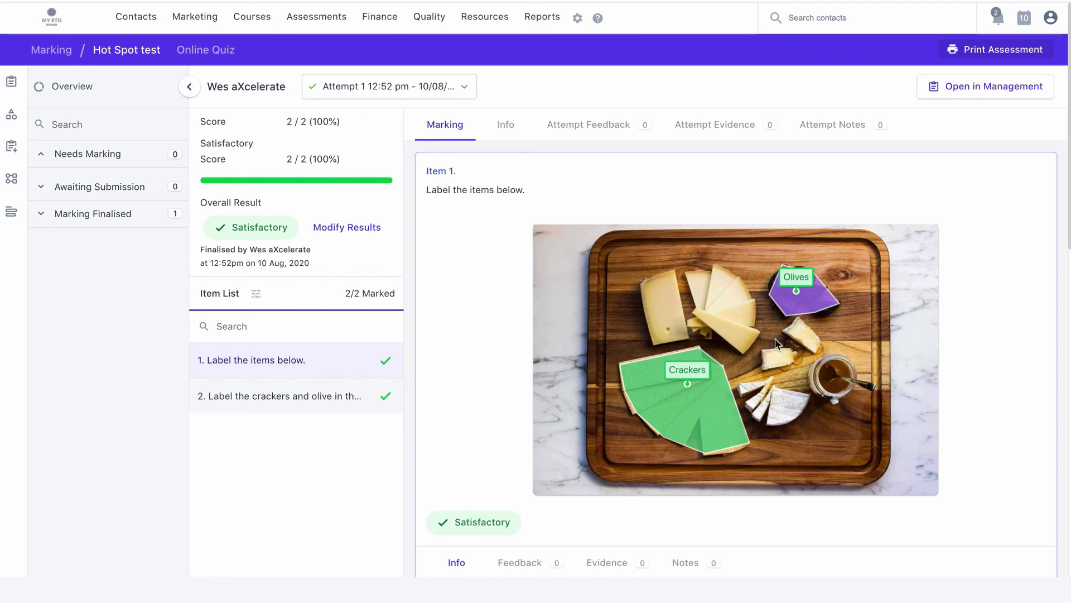
Review the marked items of the attempt and enter item 2 feedback reading "Well done" followed by the student's first name.
scroll(743, 370, "down", 2)
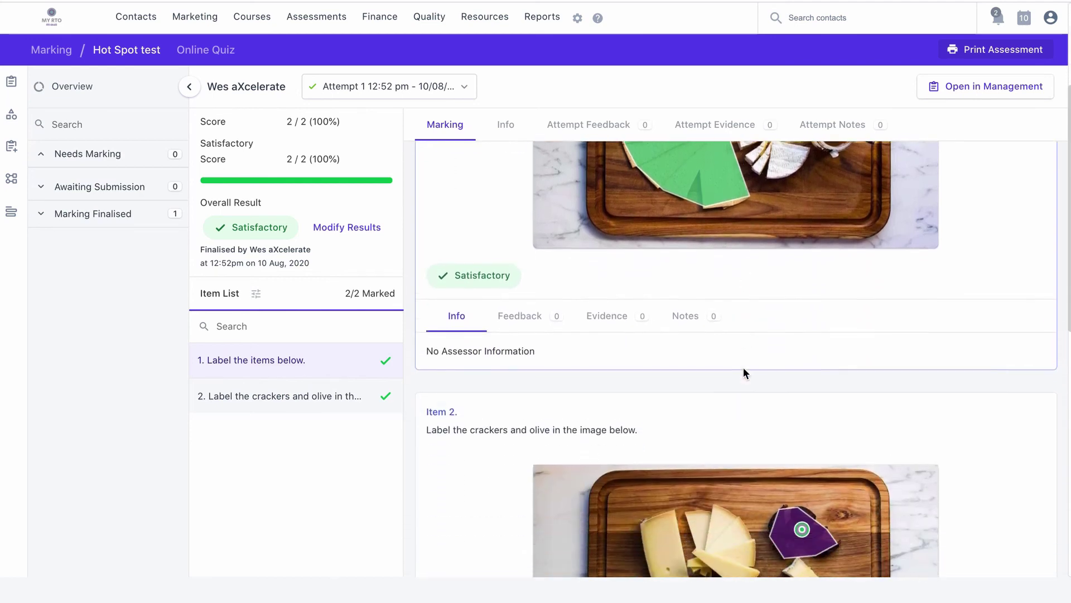
scroll(743, 367, "down", 5)
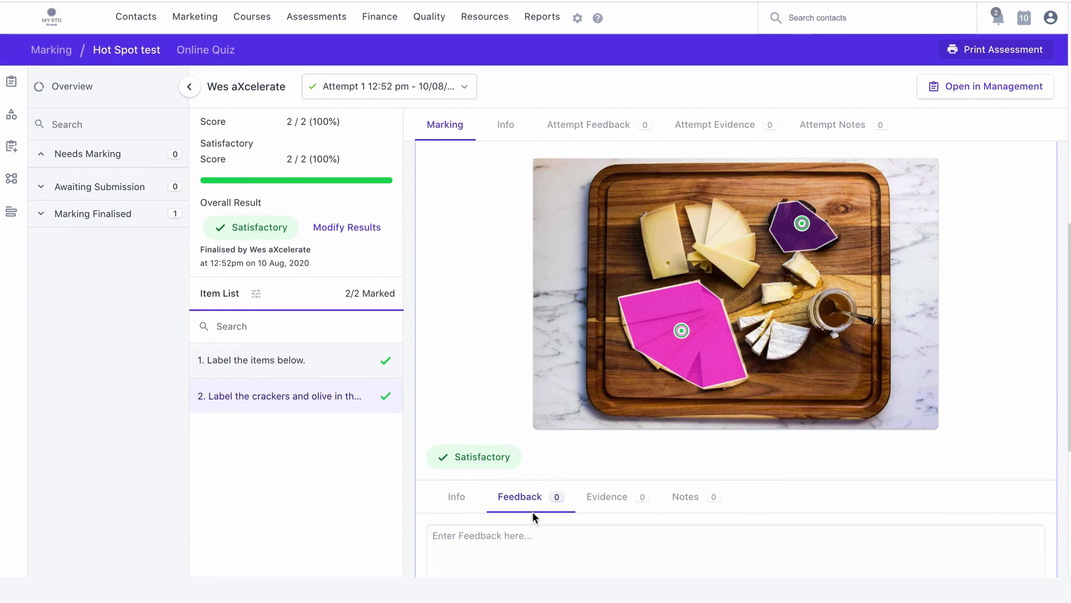
scroll(532, 516, "down", 1)
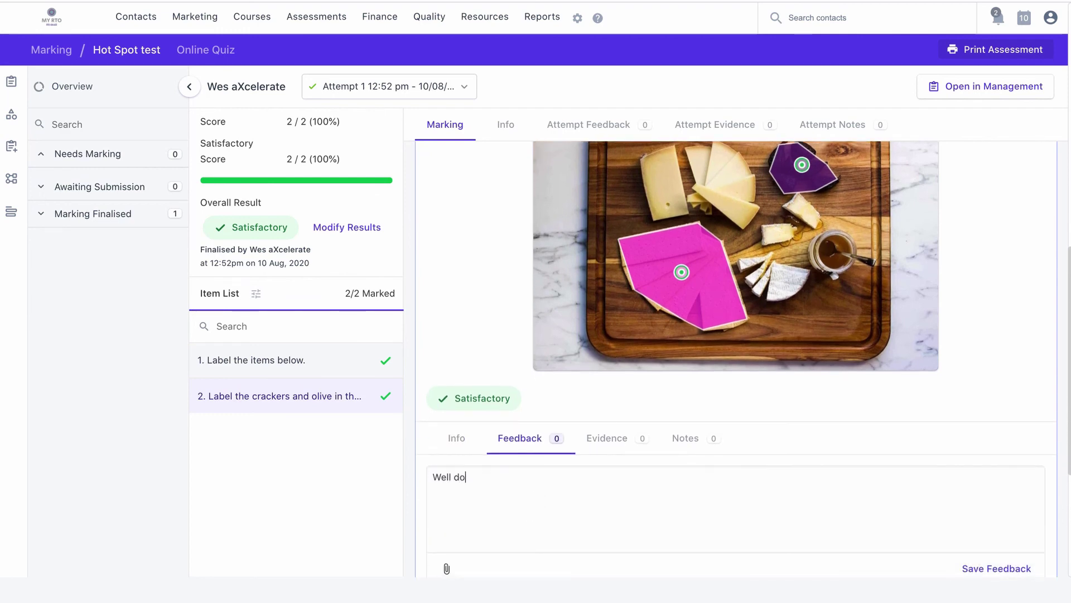
scroll(631, 509, "down", 1)
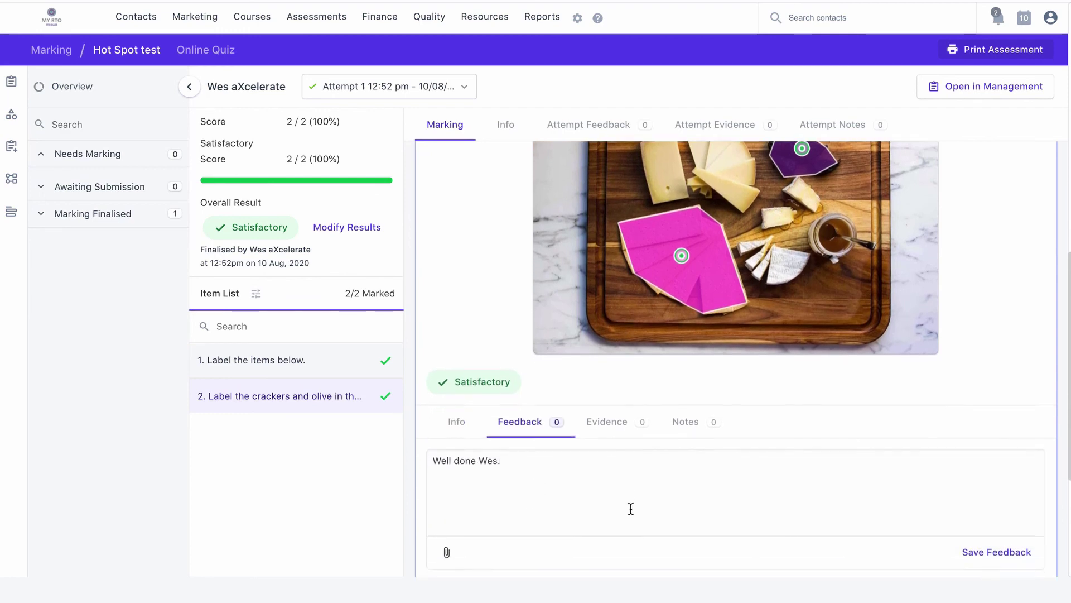